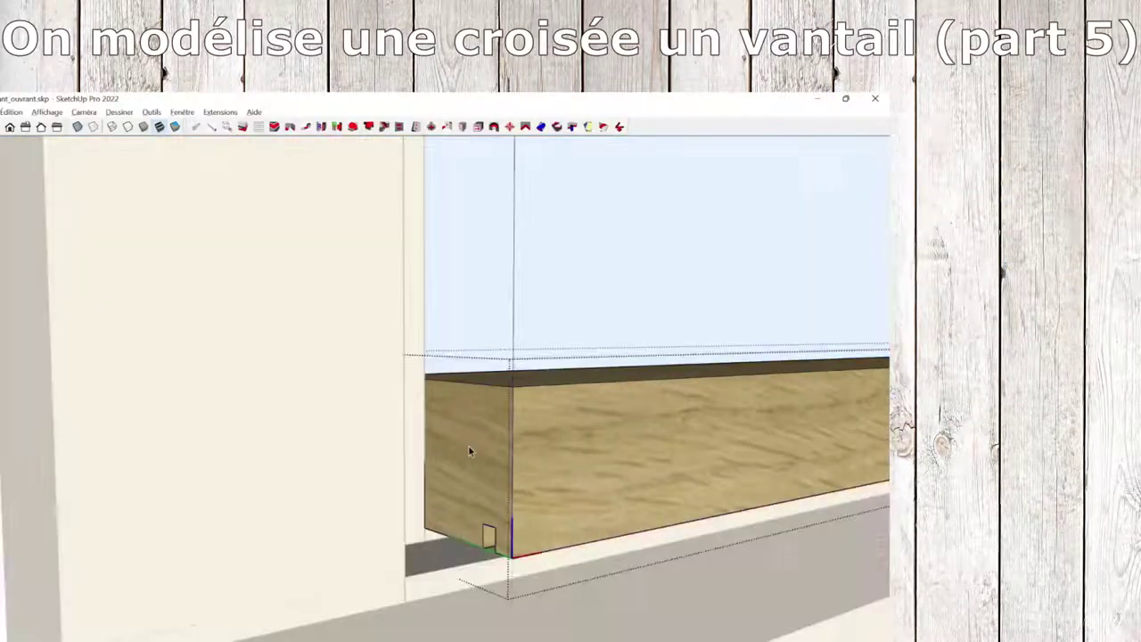
Step: Swing the opening sash open about its frame corner with the Rotate tool
key(l)
click(424, 378)
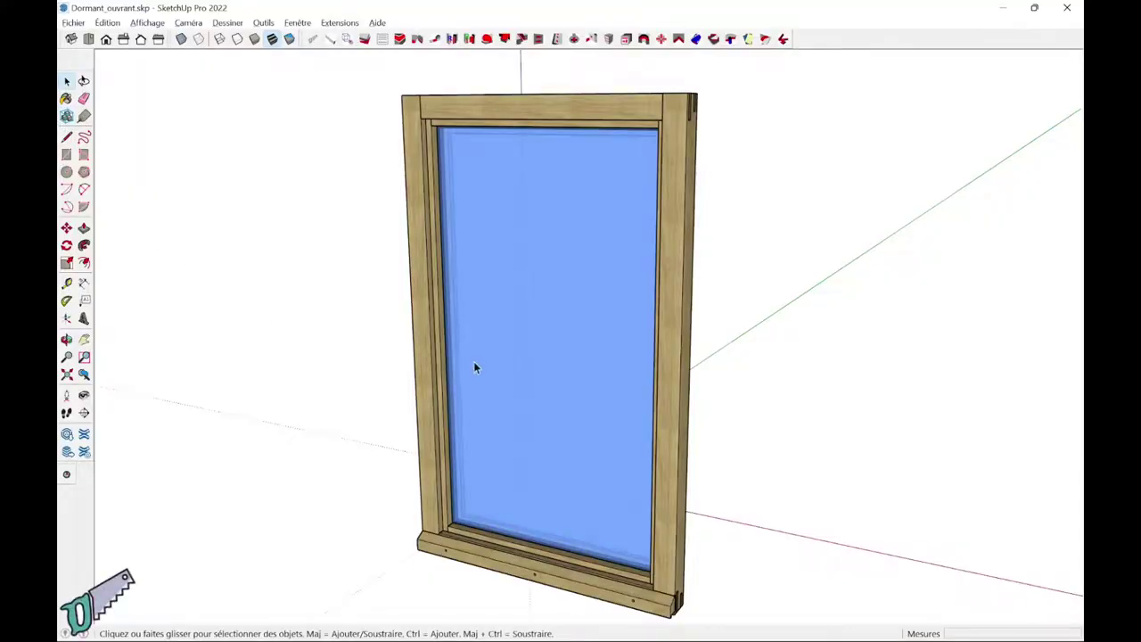
mouse_move(474, 364)
middle_down()
mouse_move(509, 326)
mouse_move(509, 341)
mouse_move(576, 333)
mouse_move(531, 346)
middle_up()
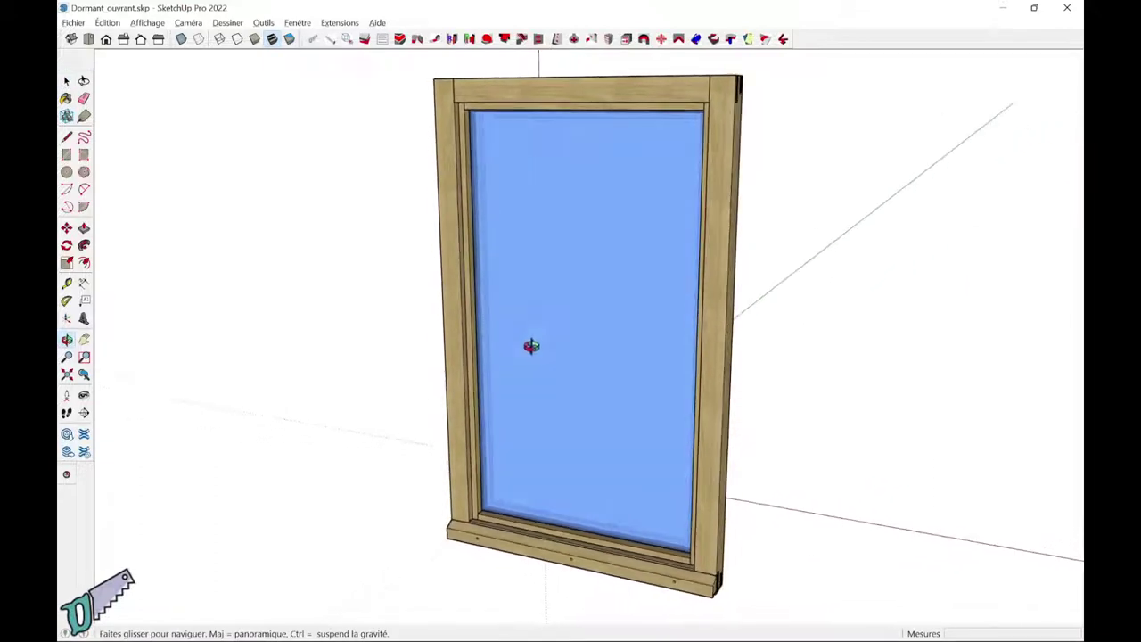
click(711, 554)
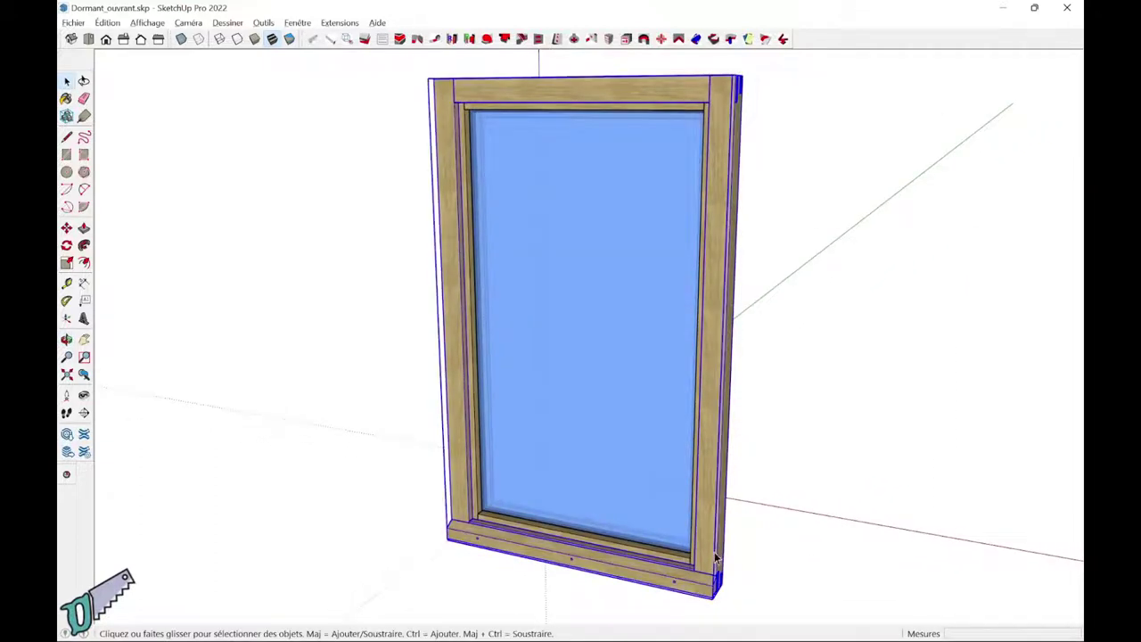
mouse_move(711, 554)
middle_down()
mouse_move(494, 541)
mouse_move(507, 526)
mouse_move(484, 496)
mouse_move(543, 540)
mouse_move(334, 511)
mouse_move(587, 522)
mouse_move(560, 494)
mouse_move(494, 530)
middle_up()
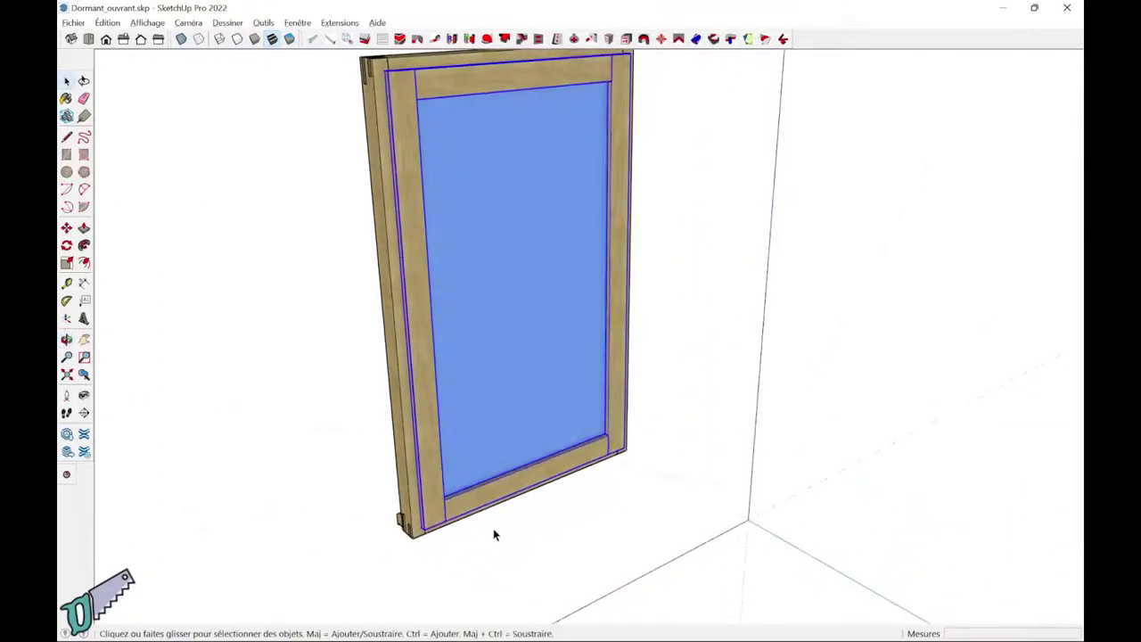
scroll(561, 501, up, 2)
key(q)
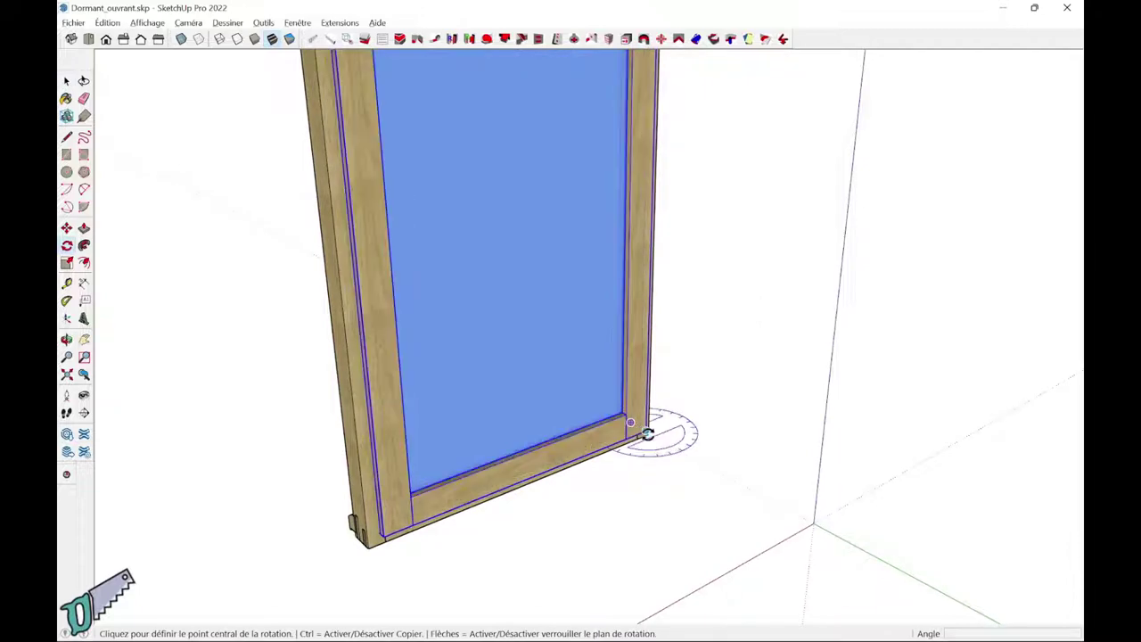
click(647, 433)
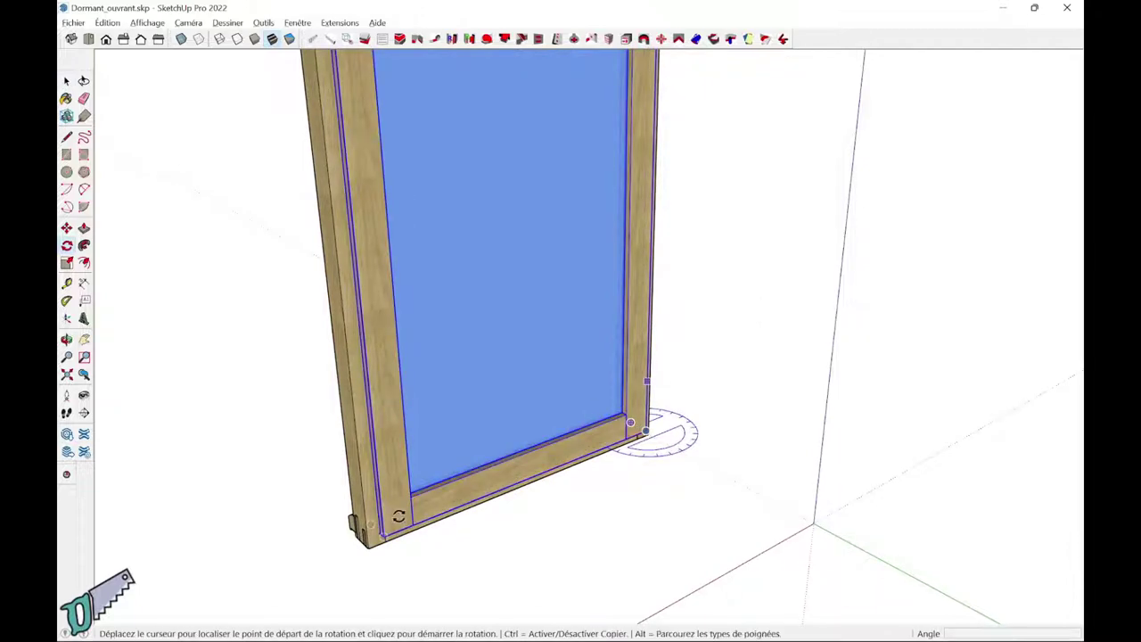
click(402, 519)
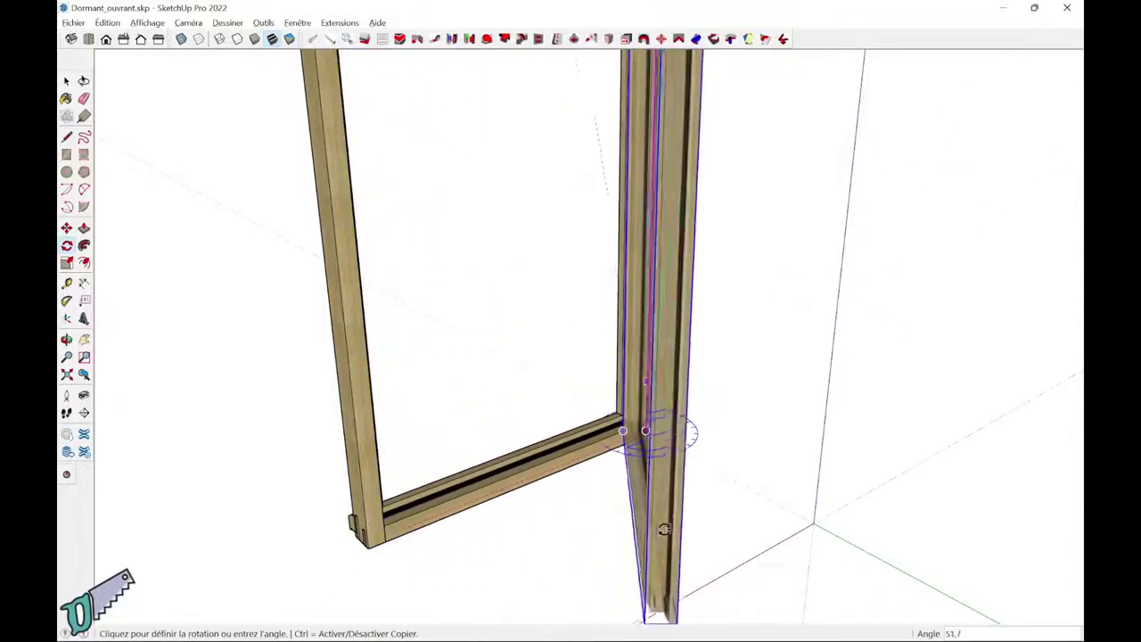
click(664, 529)
middle_drag(665, 529, 831, 491)
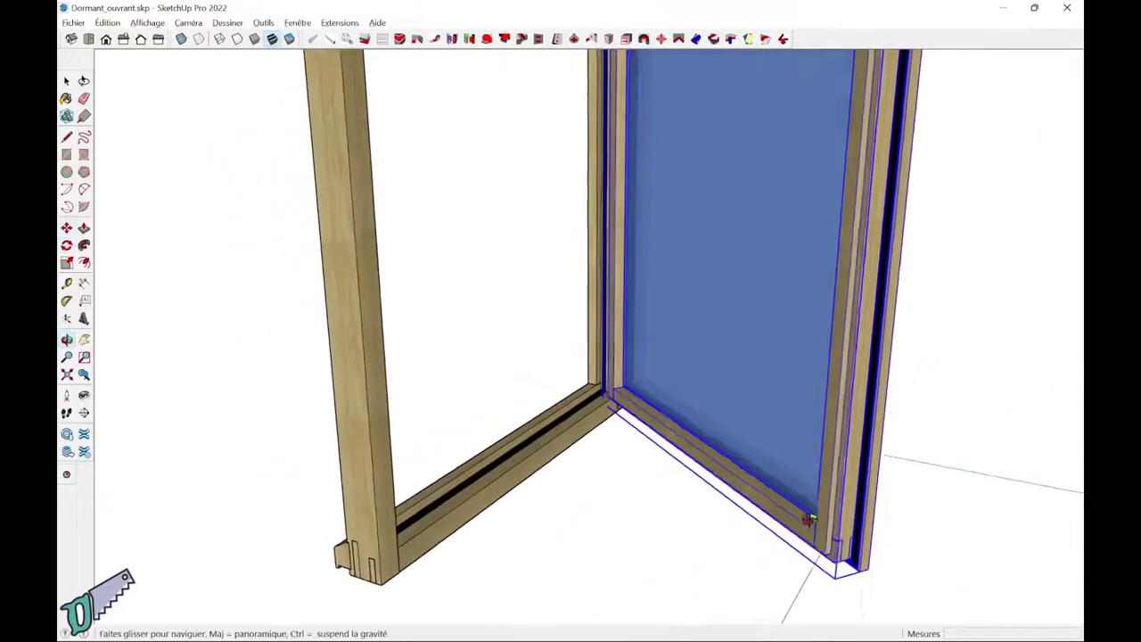
middle_drag(831, 490, 543, 550)
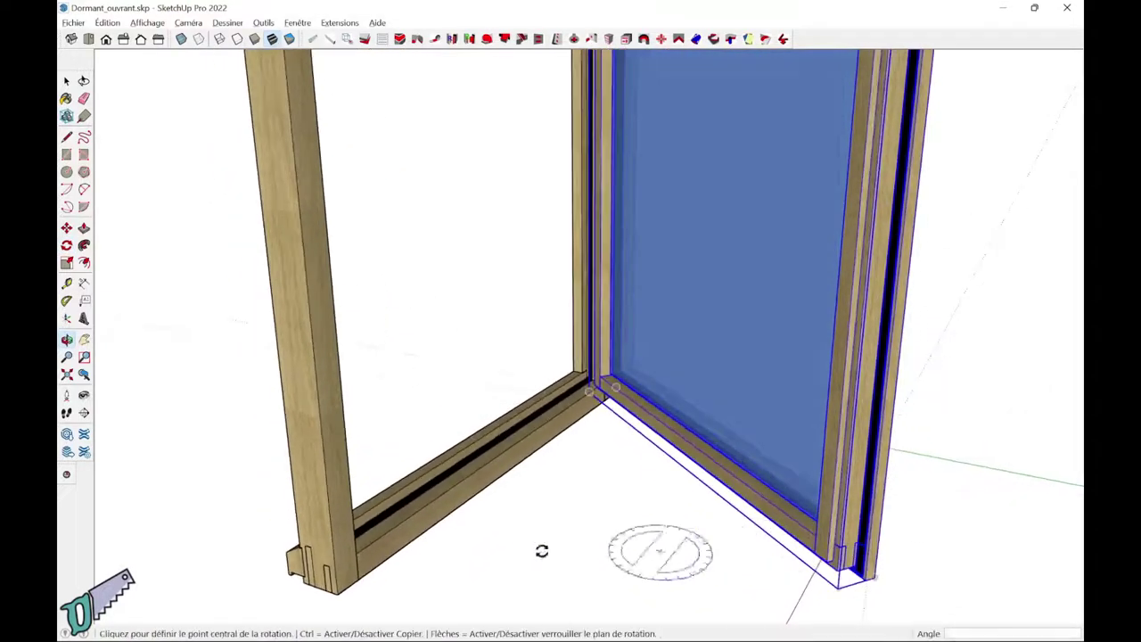
Step: Orbit and zoom around the bottom rail corner to inspect the frame and glass
scroll(484, 527, up, 2)
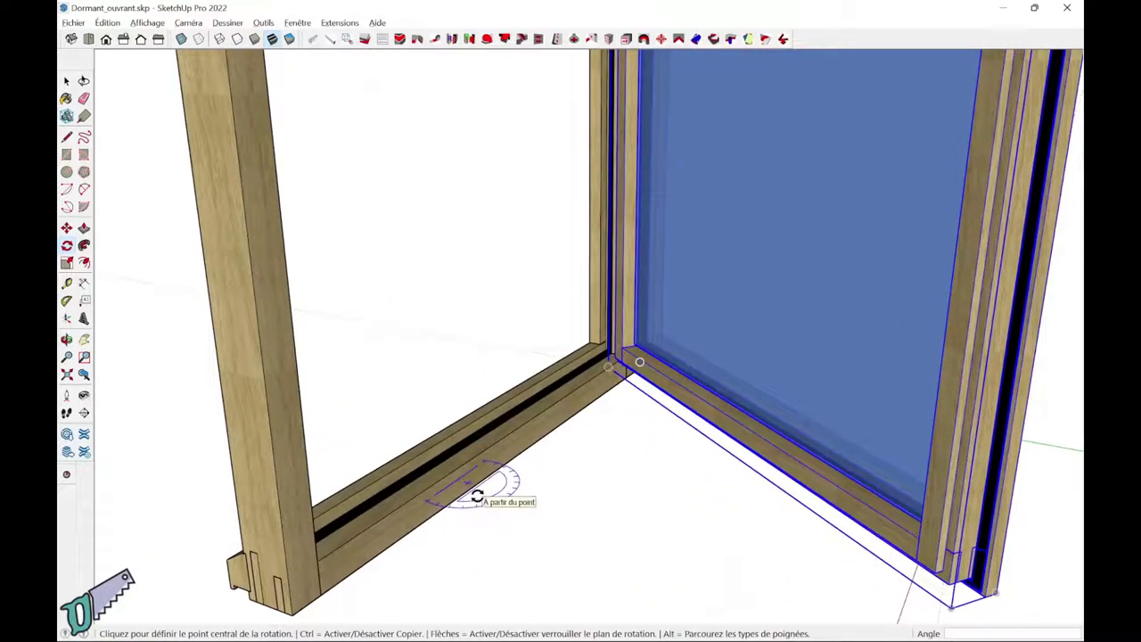
scroll(280, 401, up, 3)
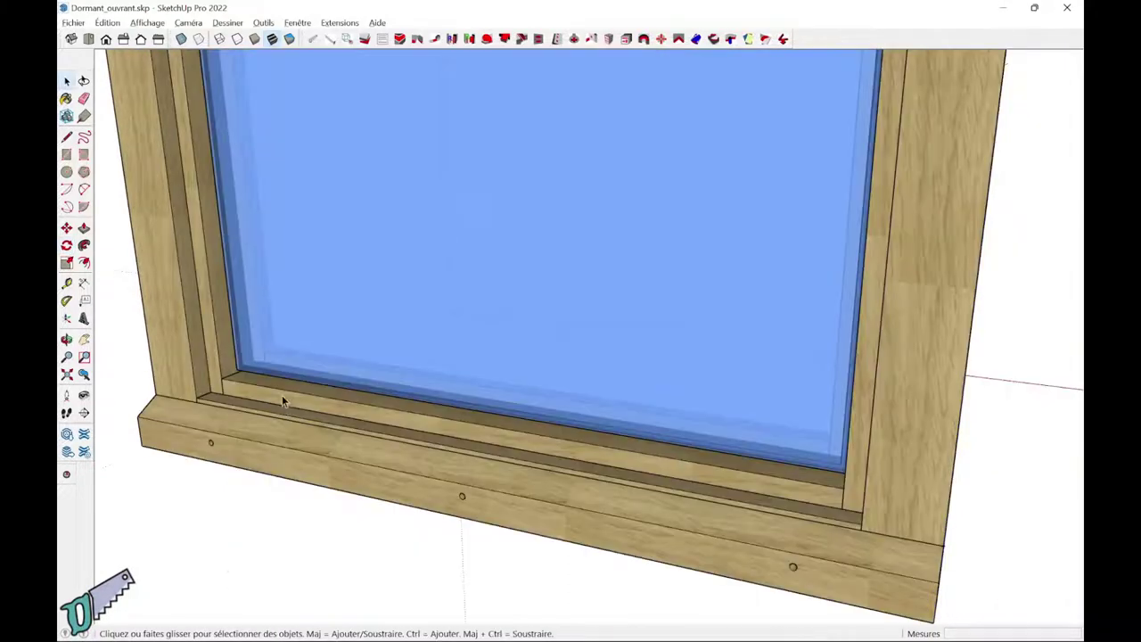
scroll(285, 398, up, 2)
mouse_move(298, 389)
middle_down()
mouse_move(350, 376)
mouse_move(440, 386)
middle_up()
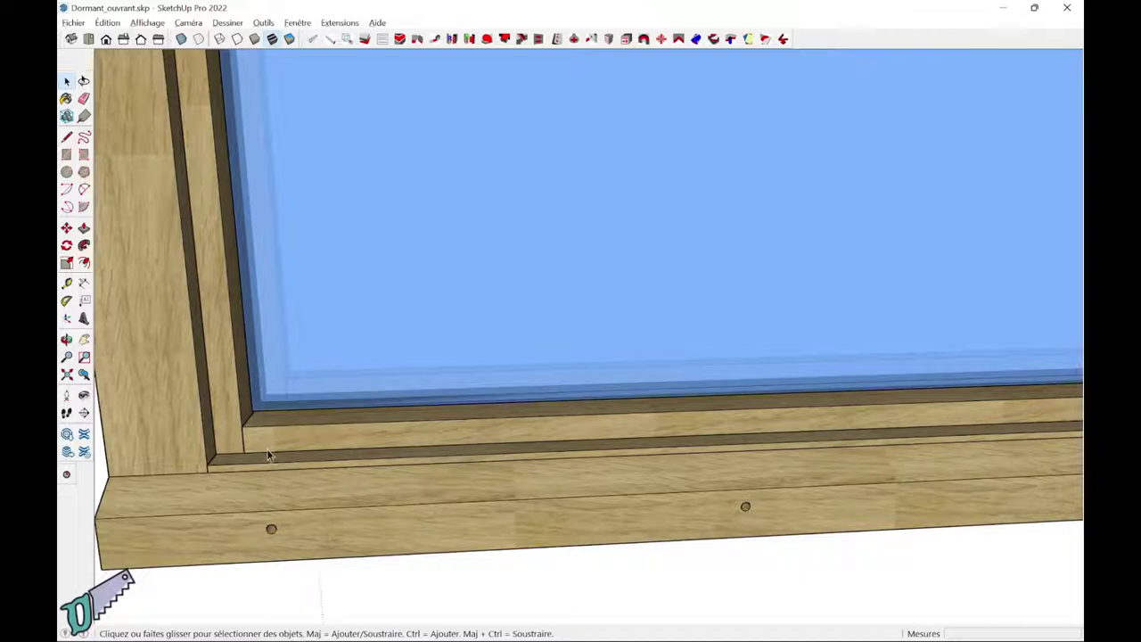
mouse_move(290, 437)
middle_down()
mouse_move(404, 361)
mouse_move(369, 408)
mouse_move(247, 425)
mouse_move(297, 337)
mouse_move(236, 389)
mouse_move(248, 399)
middle_up()
scroll(287, 339, down, 3)
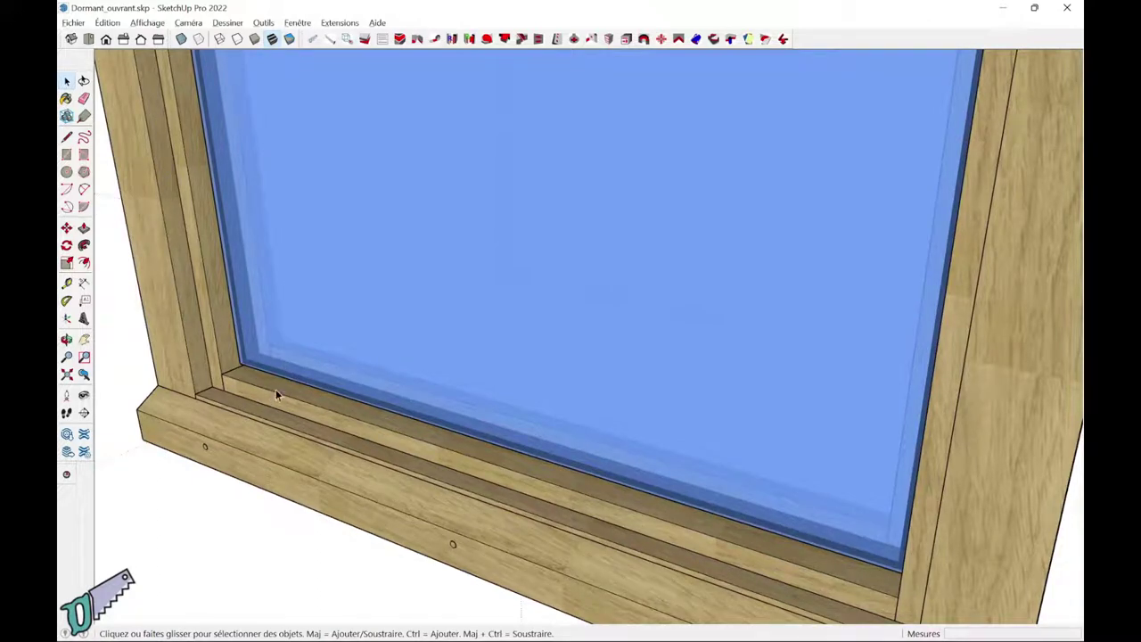
scroll(276, 390, down, 2)
mouse_move(255, 387)
middle_down()
mouse_move(265, 397)
mouse_move(409, 358)
mouse_move(253, 453)
middle_up()
scroll(253, 453, up, 2)
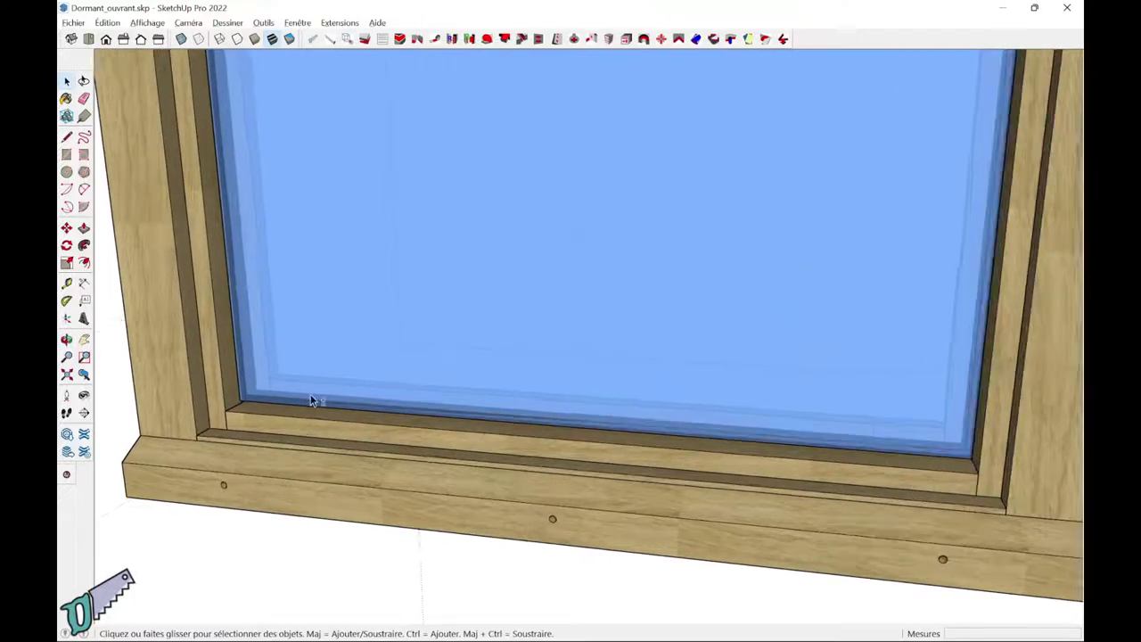
mouse_move(310, 394)
middle_down()
mouse_move(333, 399)
mouse_move(319, 395)
mouse_move(349, 366)
mouse_move(313, 407)
mouse_move(526, 454)
mouse_move(304, 418)
mouse_move(255, 416)
mouse_move(258, 425)
middle_up()
scroll(295, 410, up, 2)
scroll(258, 424, down, 1)
scroll(433, 471, down, 3)
Step: Measure the glass width and the frame's inner corner with the Tape Measure
key(t)
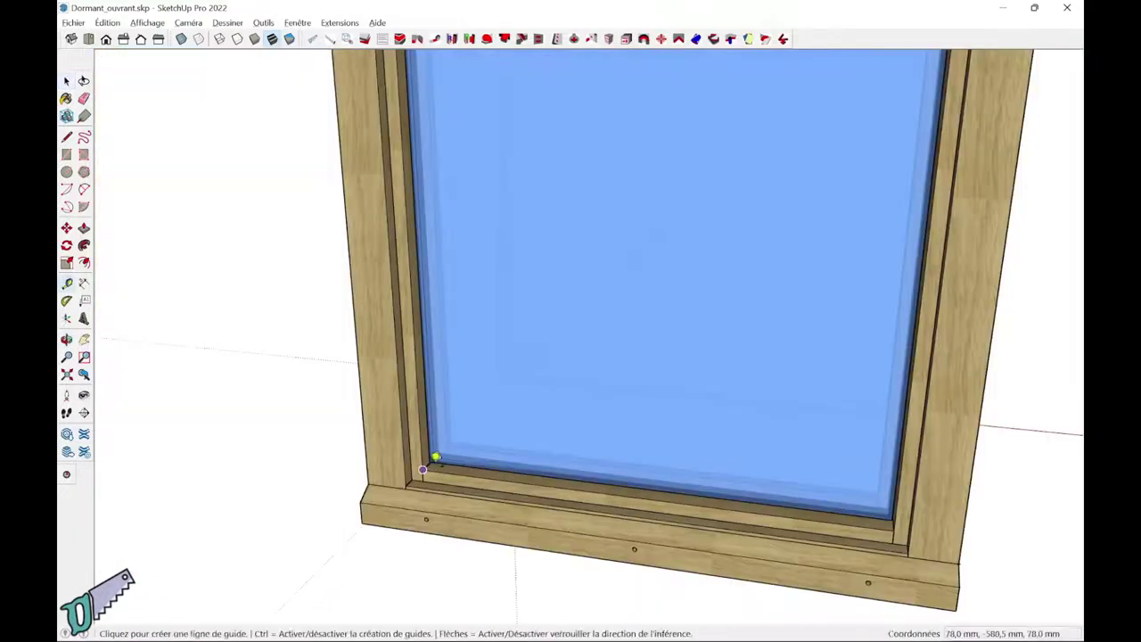
click(422, 467)
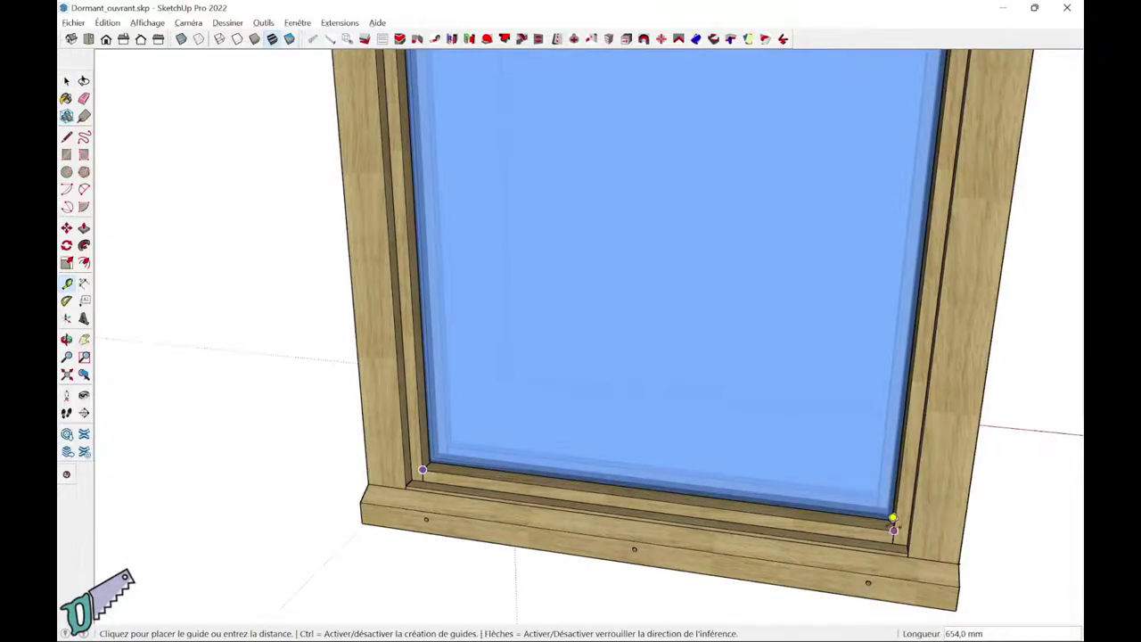
key(space)
middle_drag(712, 494, 503, 532)
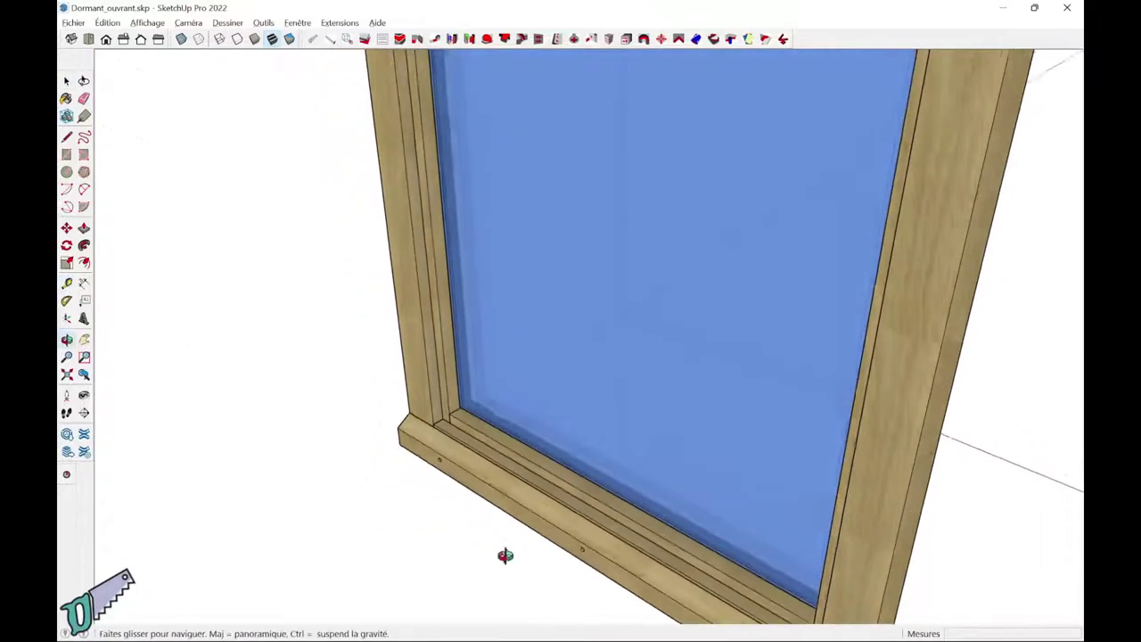
scroll(441, 382, up, 2)
key(t)
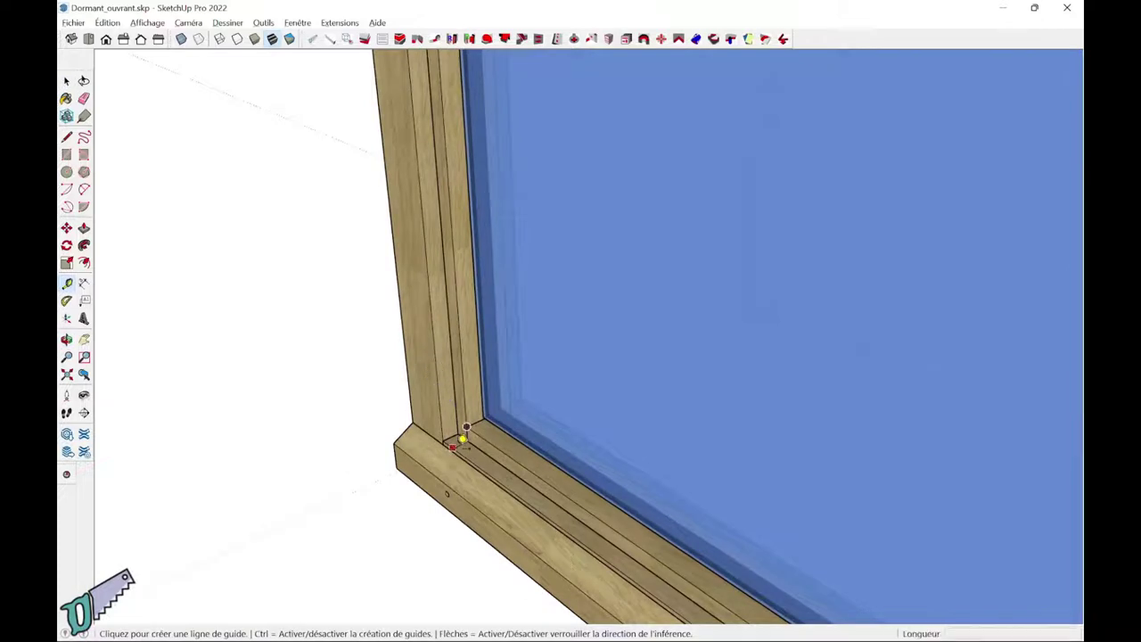
click(457, 433)
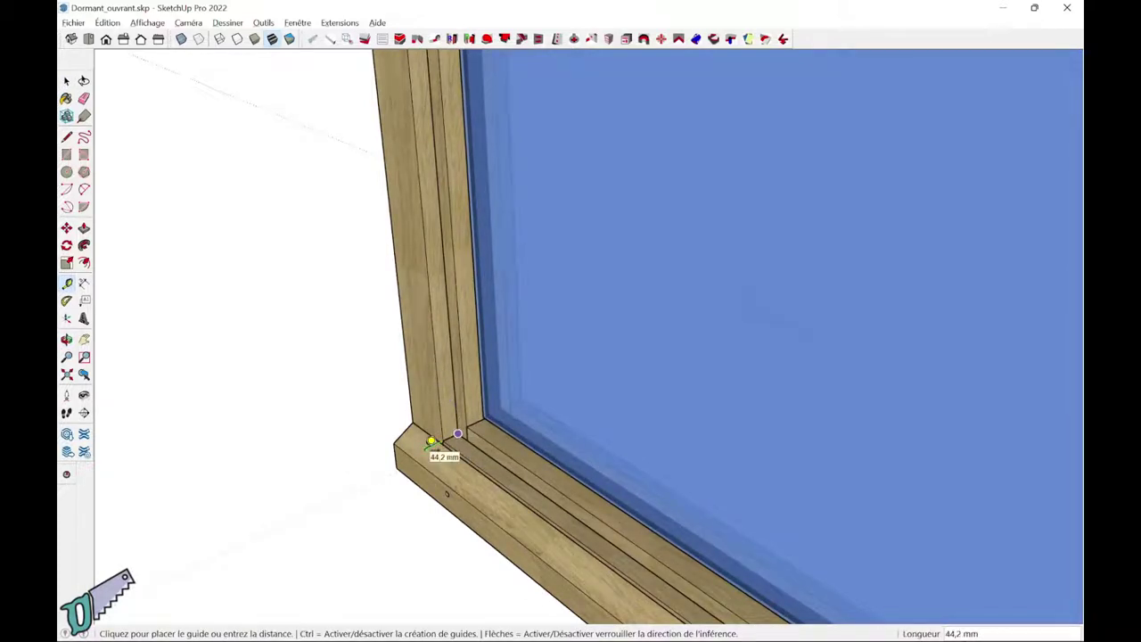
key(space)
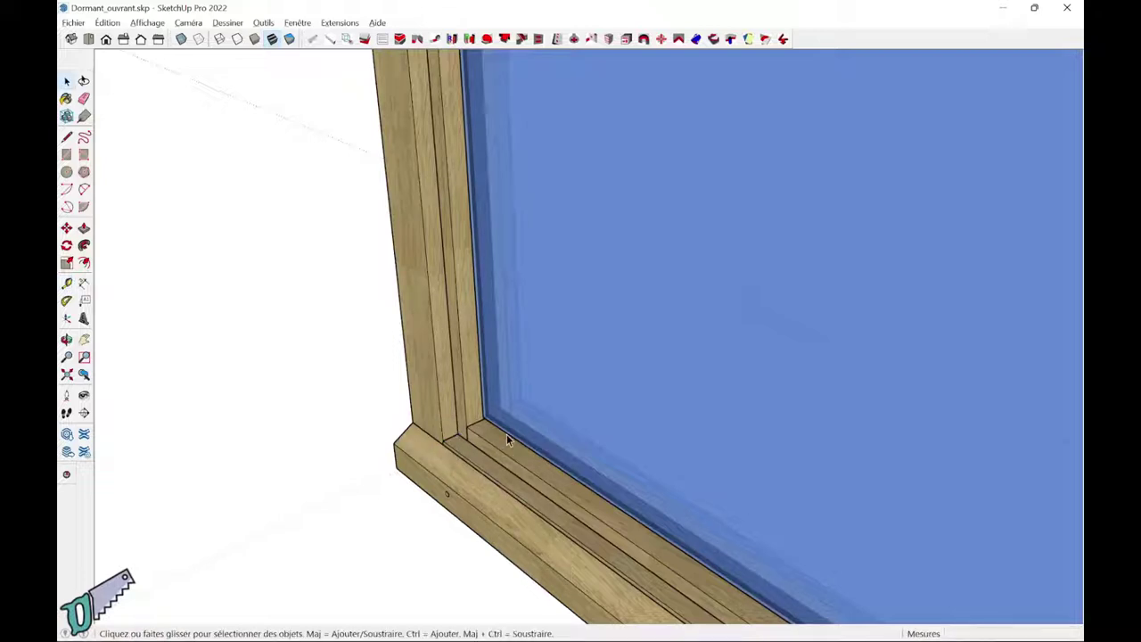
mouse_move(505, 440)
middle_down()
mouse_move(581, 448)
mouse_move(519, 446)
middle_up()
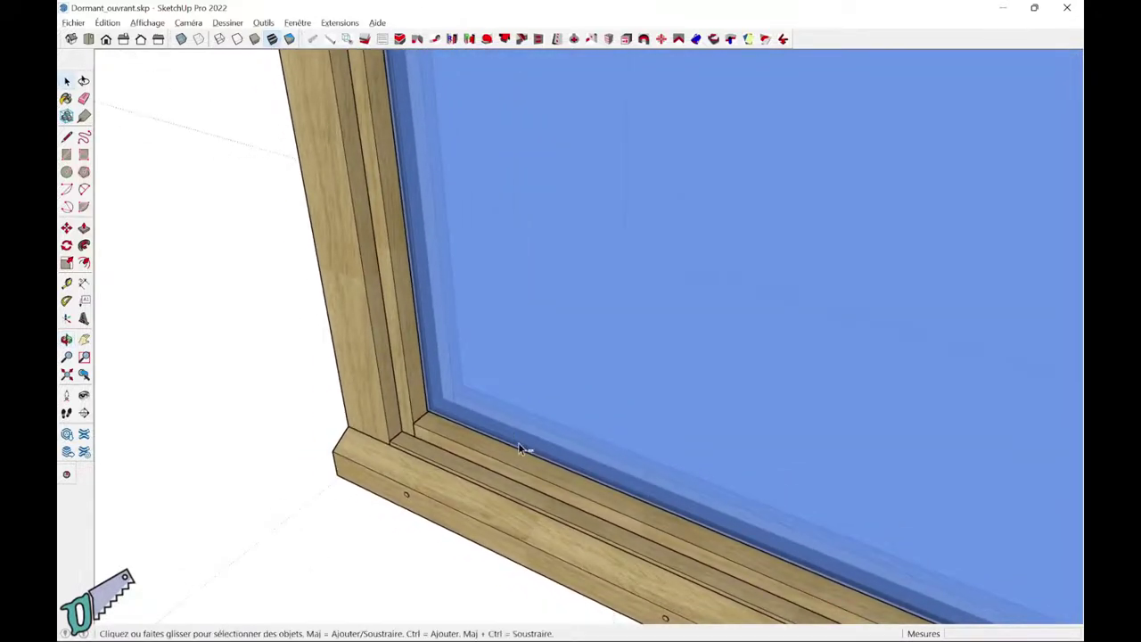
scroll(518, 442, down, 5)
mouse_move(518, 442)
middle_down()
mouse_move(1003, 384)
mouse_move(985, 381)
middle_up()
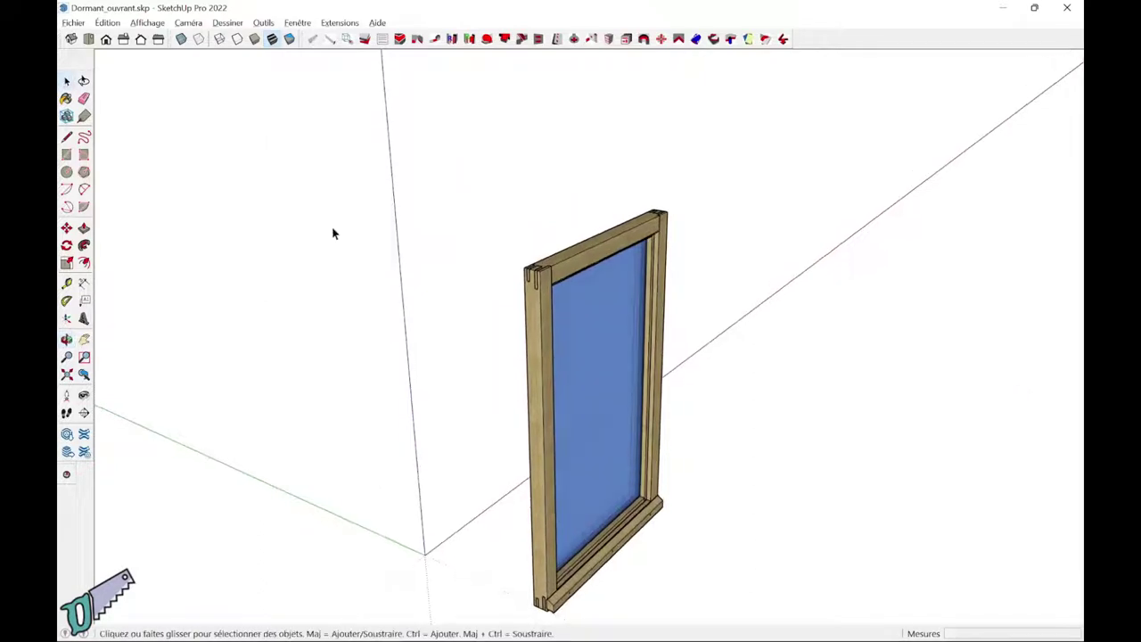
Step: In the Pièce plugin, name the new piece Pare_close_bas with length 654 mm
click(330, 39)
drag(198, 116, 122, 114)
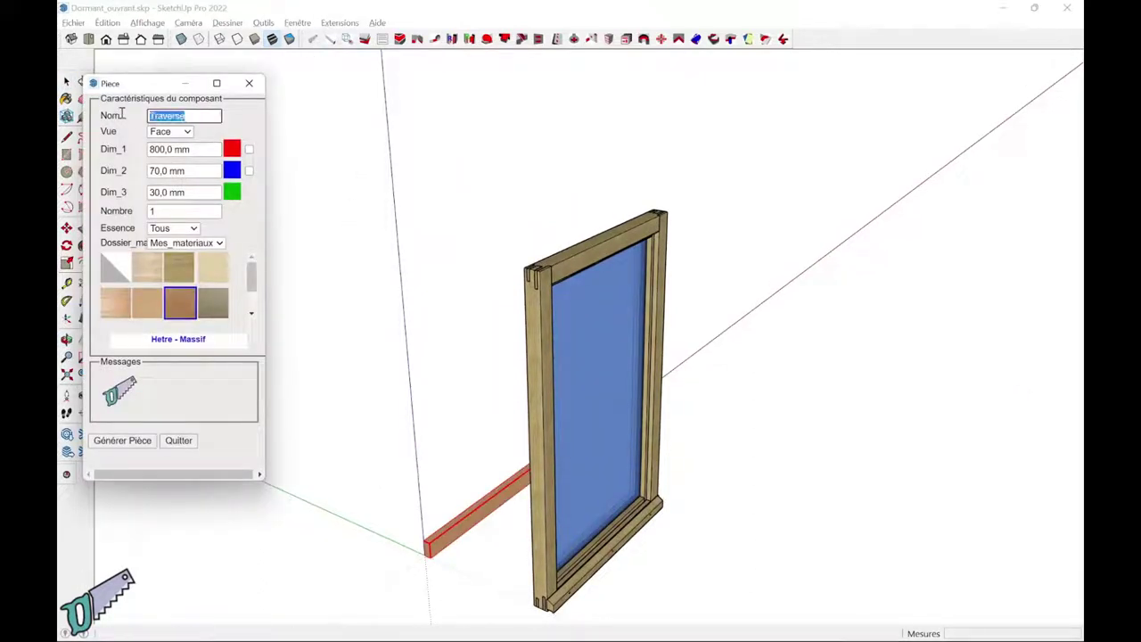
text(Pare_close_bas)
key(Tab)
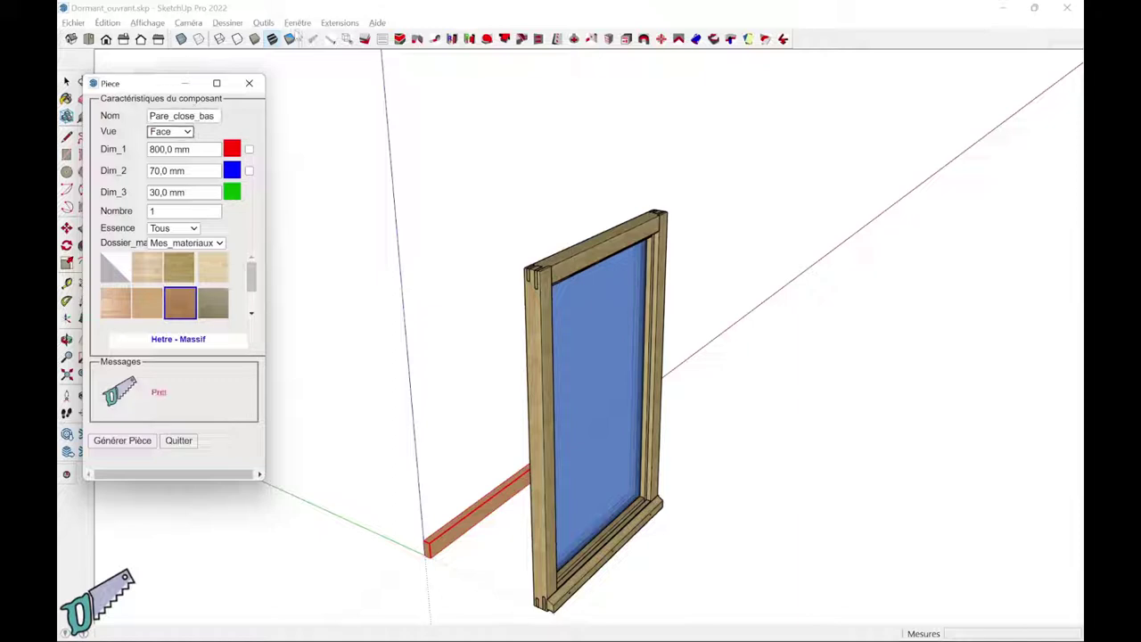
key(Tab)
text(6)
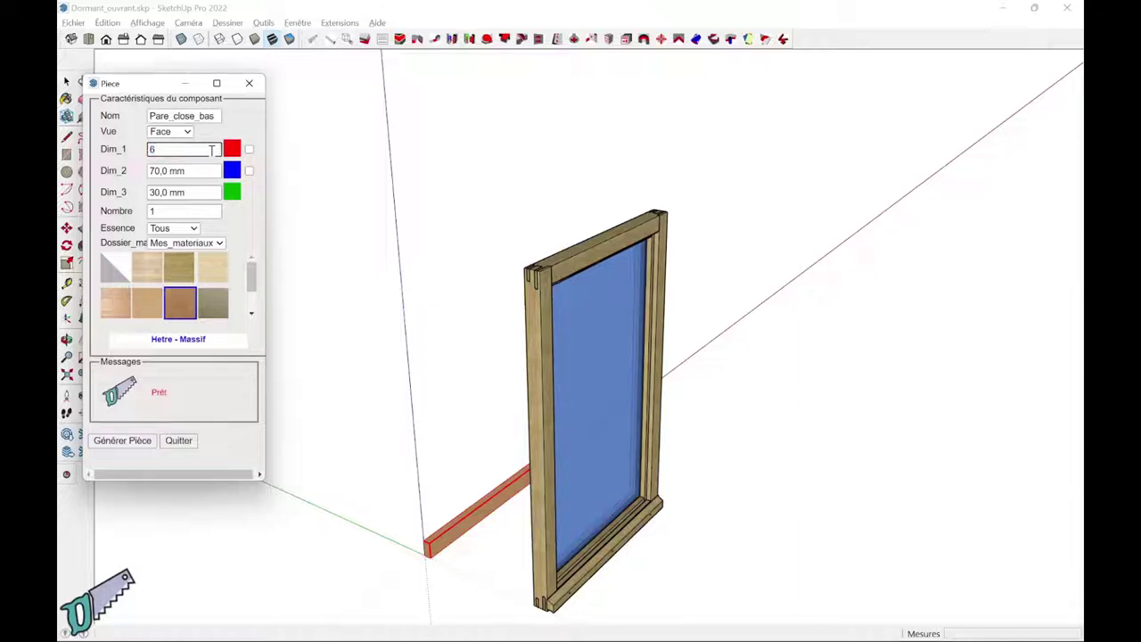
key(Tab)
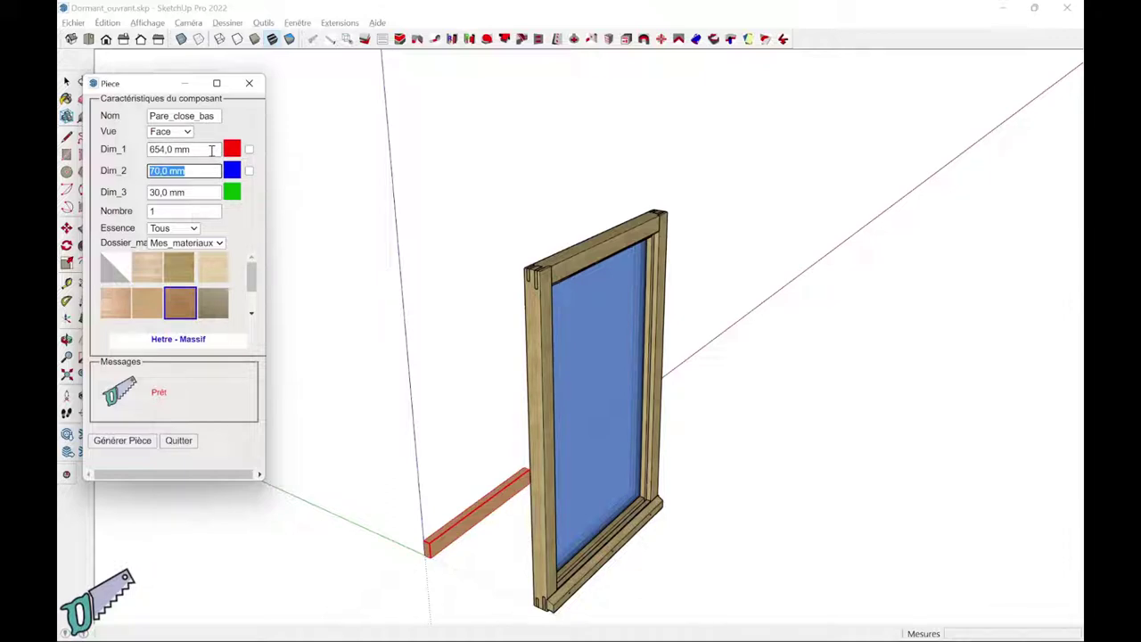
Step: Set width 33 mm and thickness 48 mm, choose Chene - Massif, and generate the piece
text(33)
key(Tab)
key(Tab)
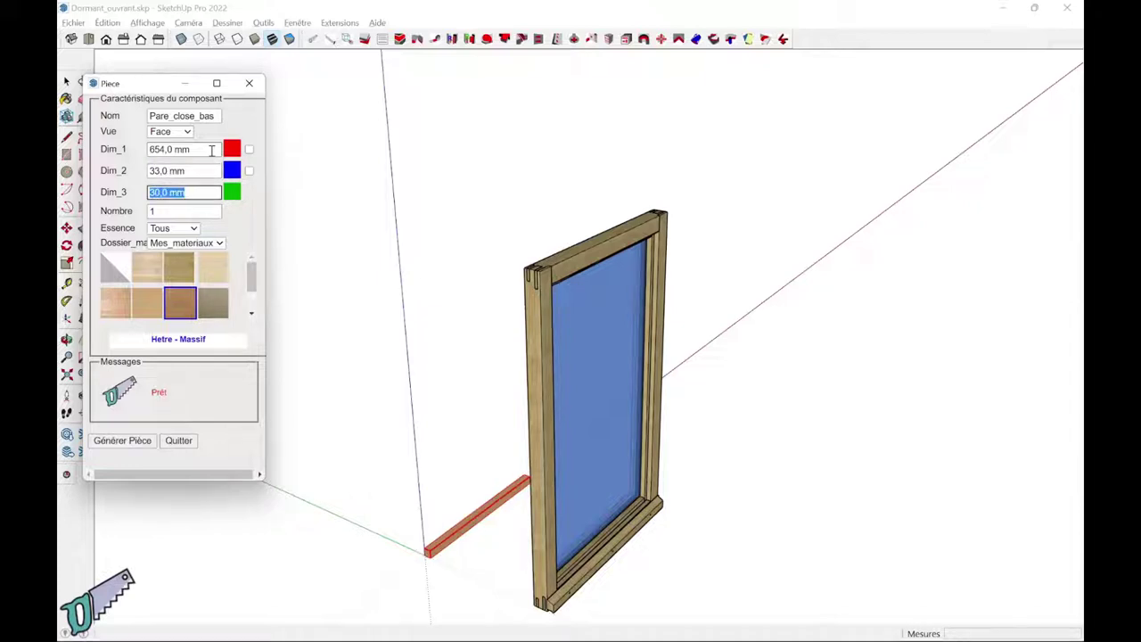
text(48)
key(Tab)
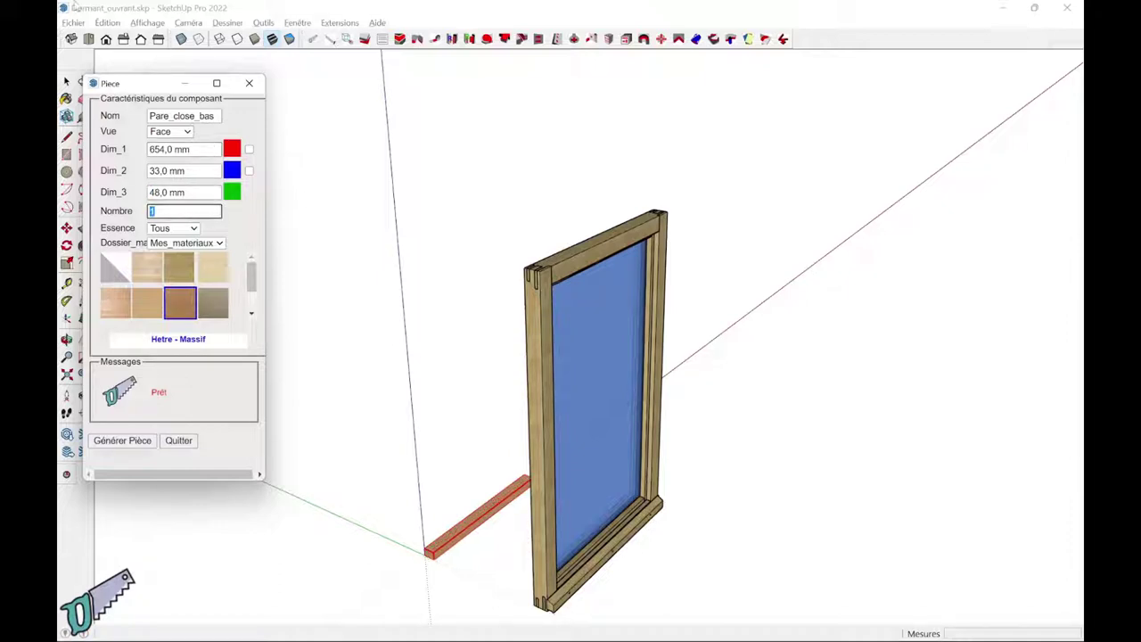
click(182, 262)
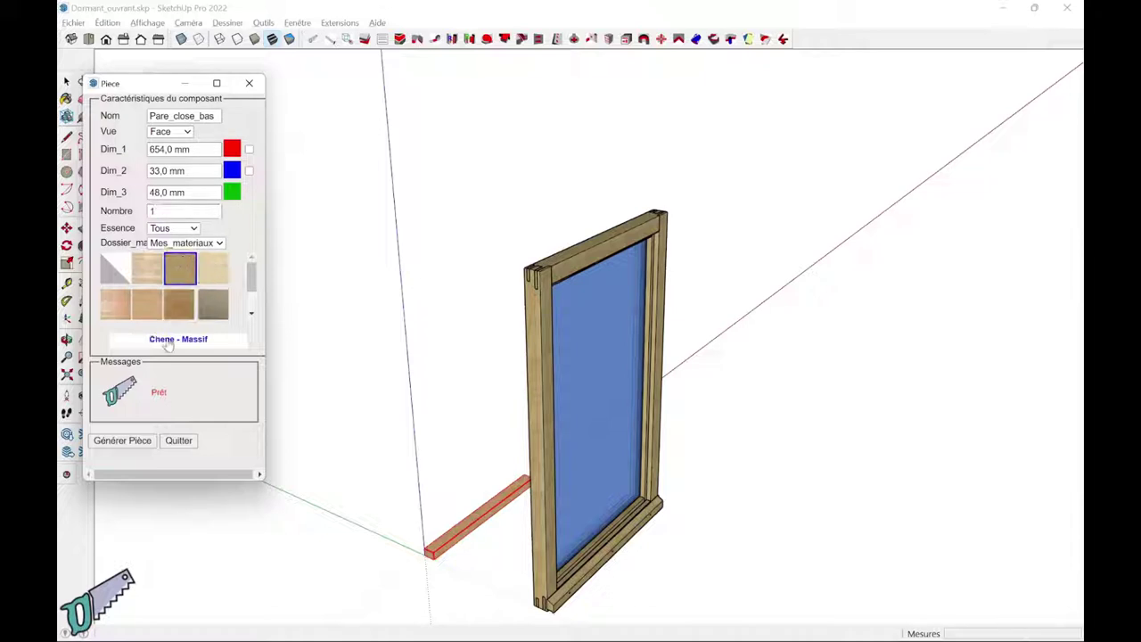
click(125, 441)
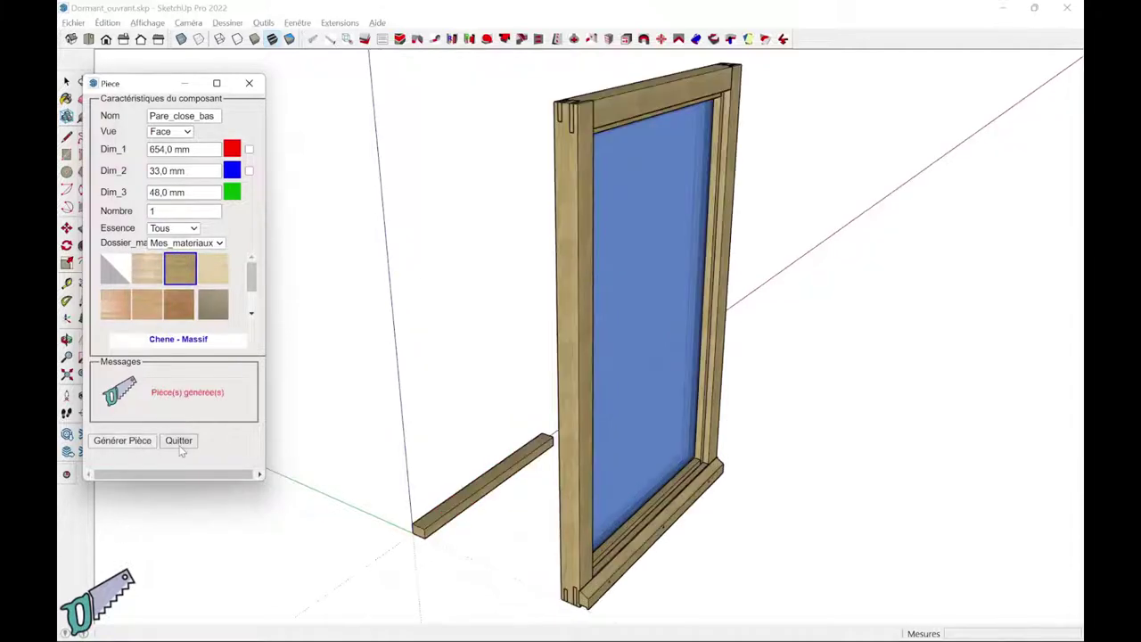
click(179, 441)
Step: Set up a Feuillure contour machining with 18 mm depth and 15 mm width
scroll(453, 540, up, 3)
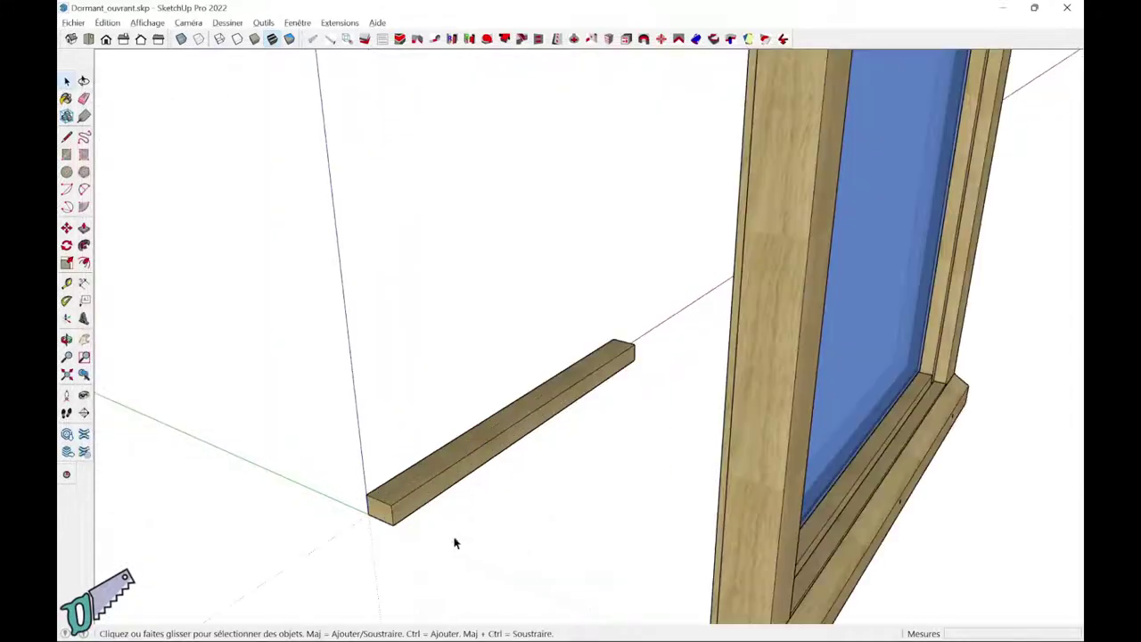
mouse_move(453, 540)
middle_down()
mouse_move(517, 522)
mouse_move(565, 476)
mouse_move(629, 393)
mouse_move(640, 331)
mouse_move(583, 410)
mouse_move(543, 436)
mouse_move(604, 425)
middle_up()
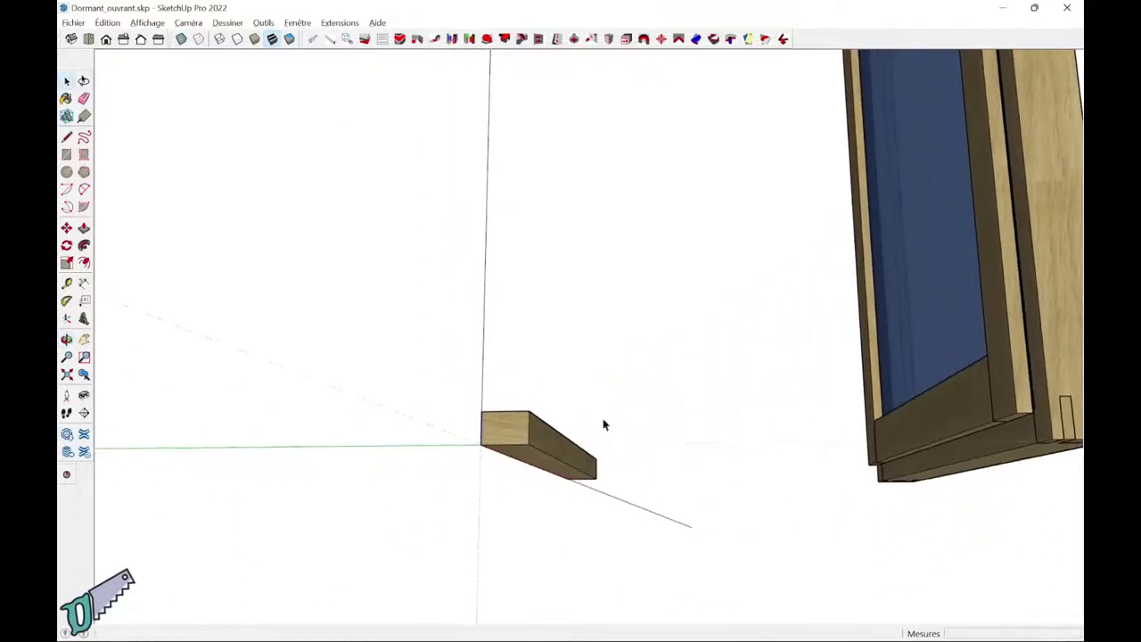
click(400, 39)
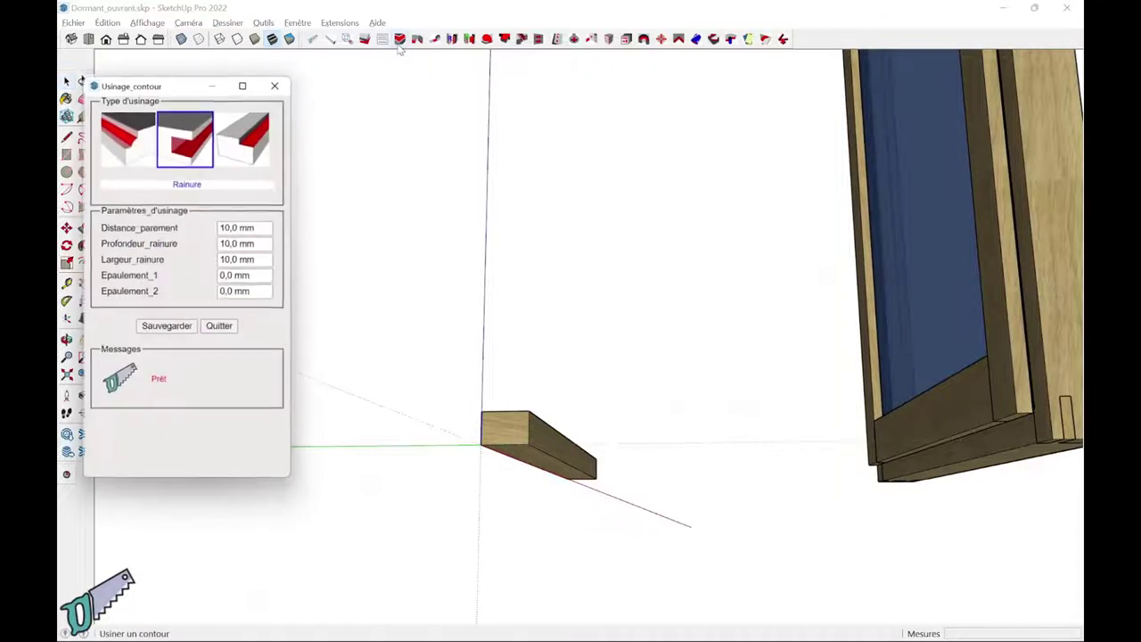
click(244, 140)
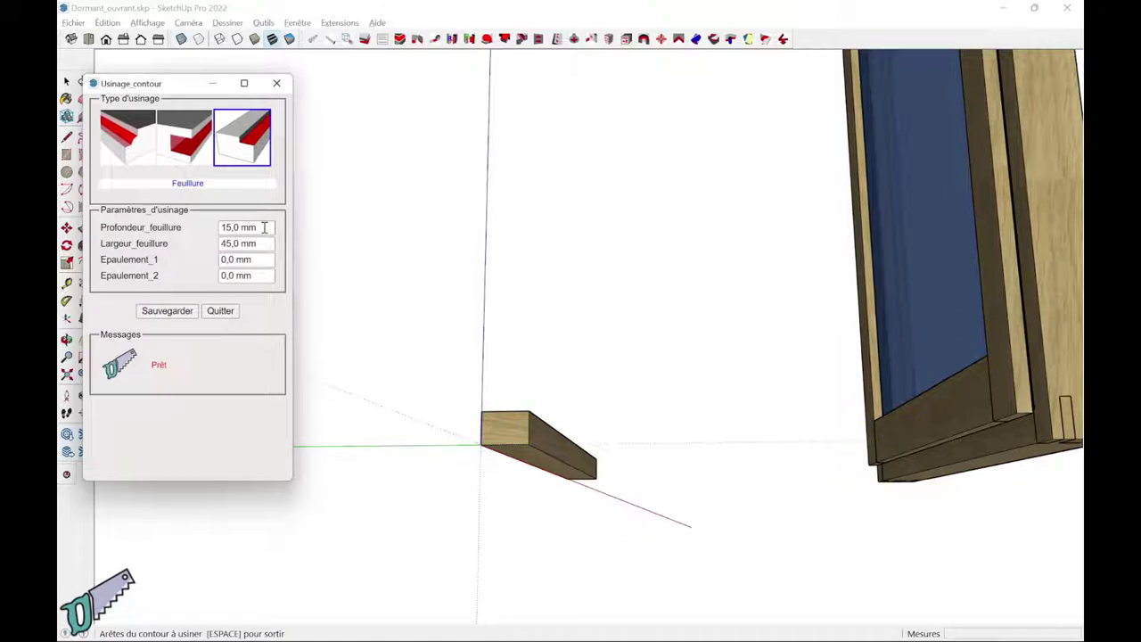
drag(263, 227, 196, 229)
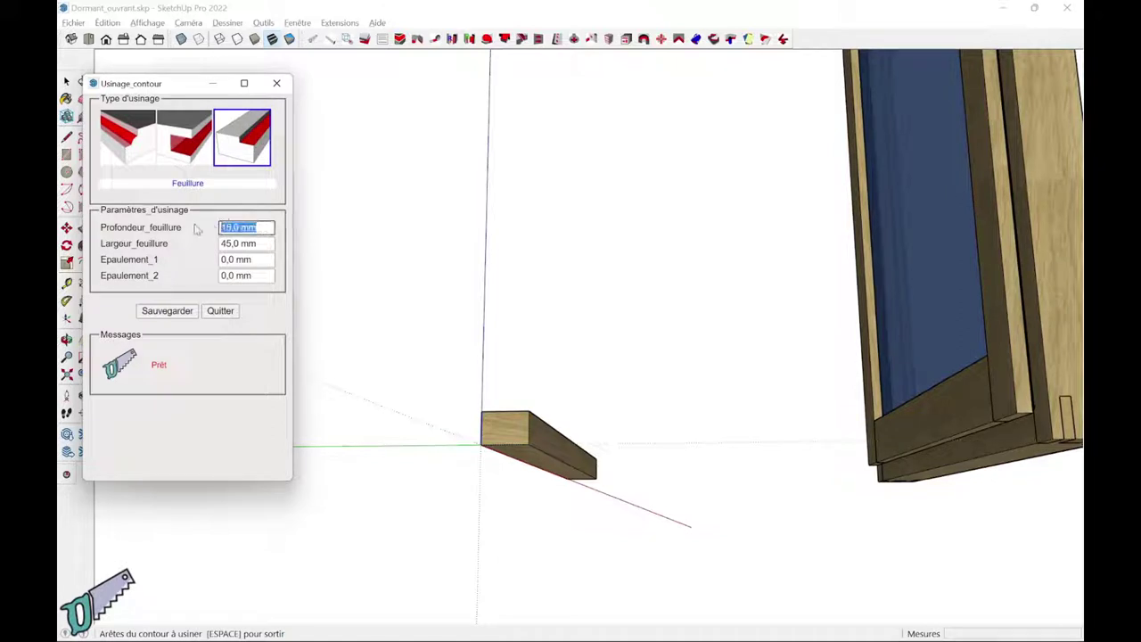
text(18)
key(Tab)
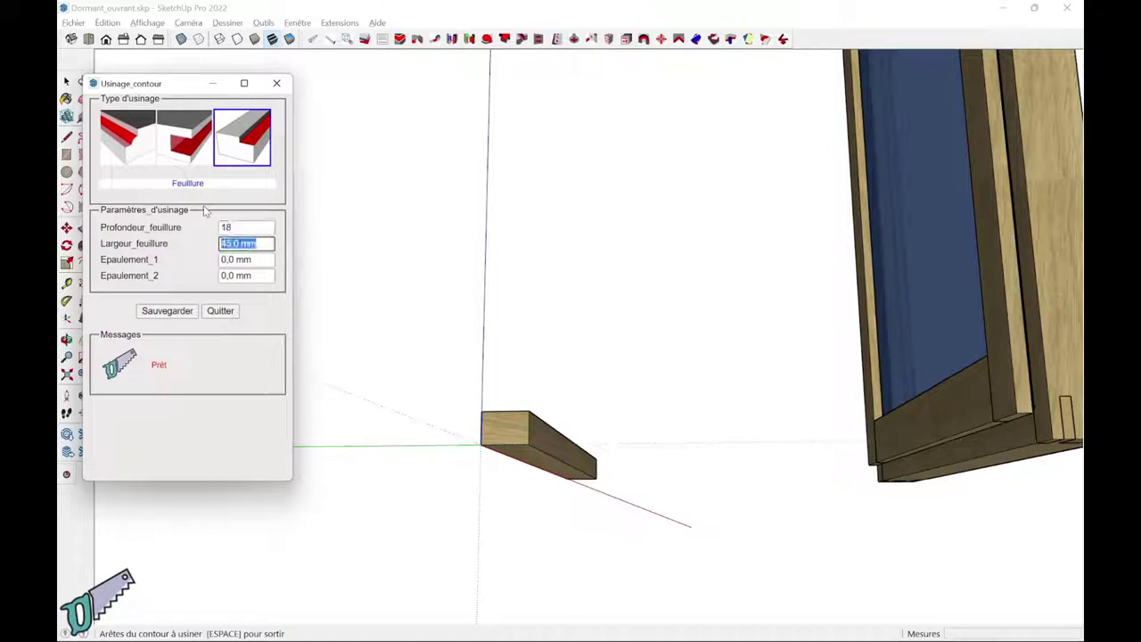
text(15)
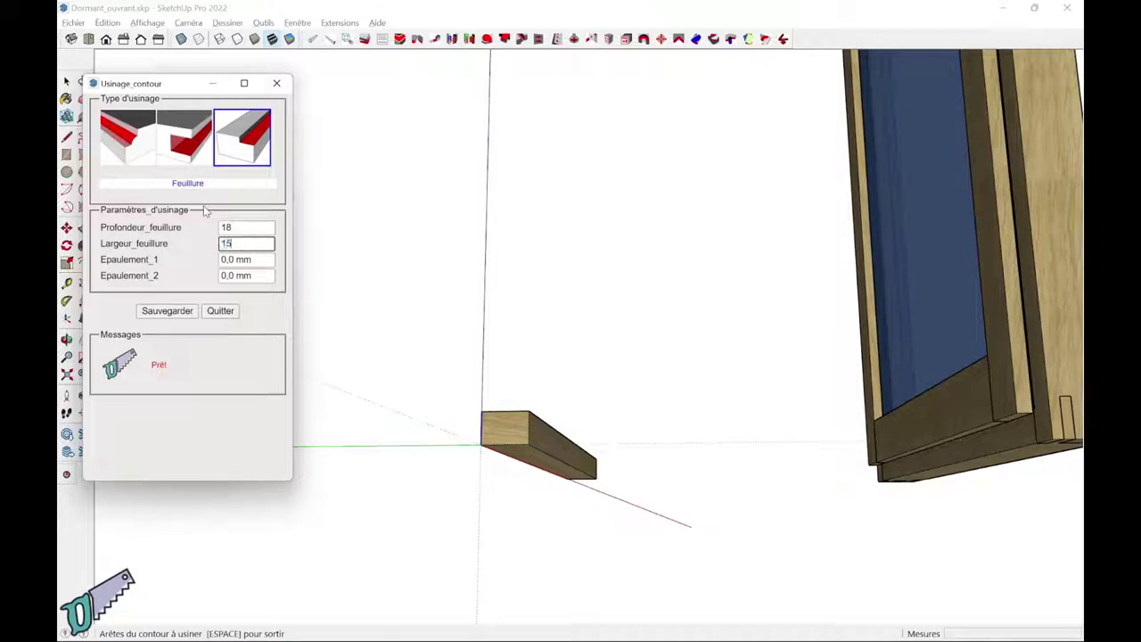
key(Tab)
Step: Cut the rebate along the bead's lower edge and close the machining window
scroll(529, 463, up, 2)
scroll(529, 463, up, 1)
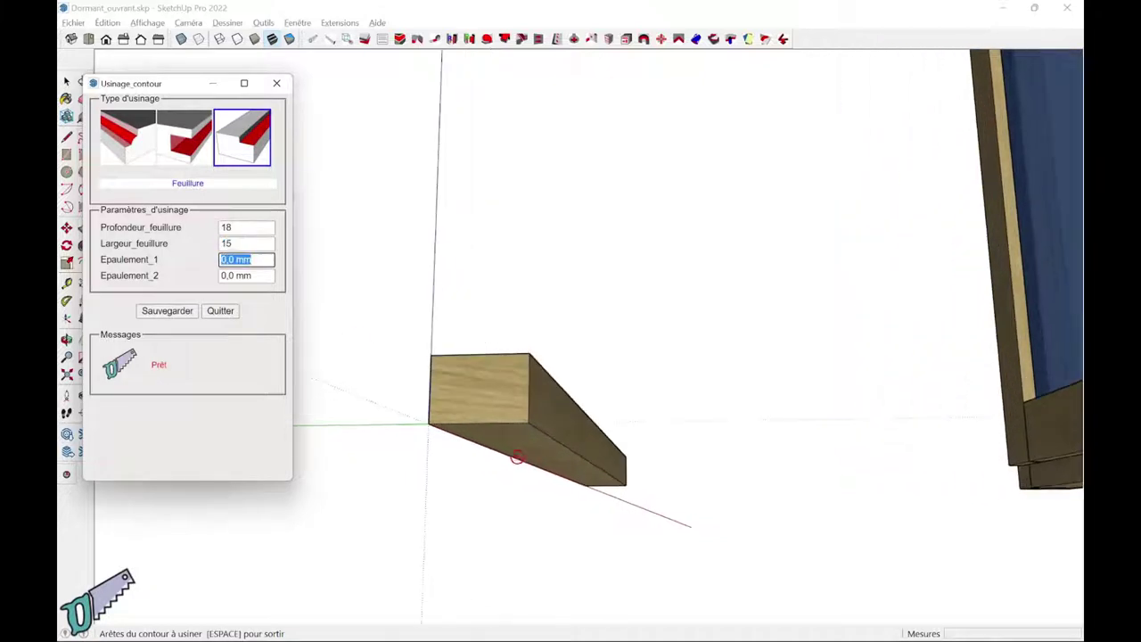
click(502, 452)
right_click(502, 452)
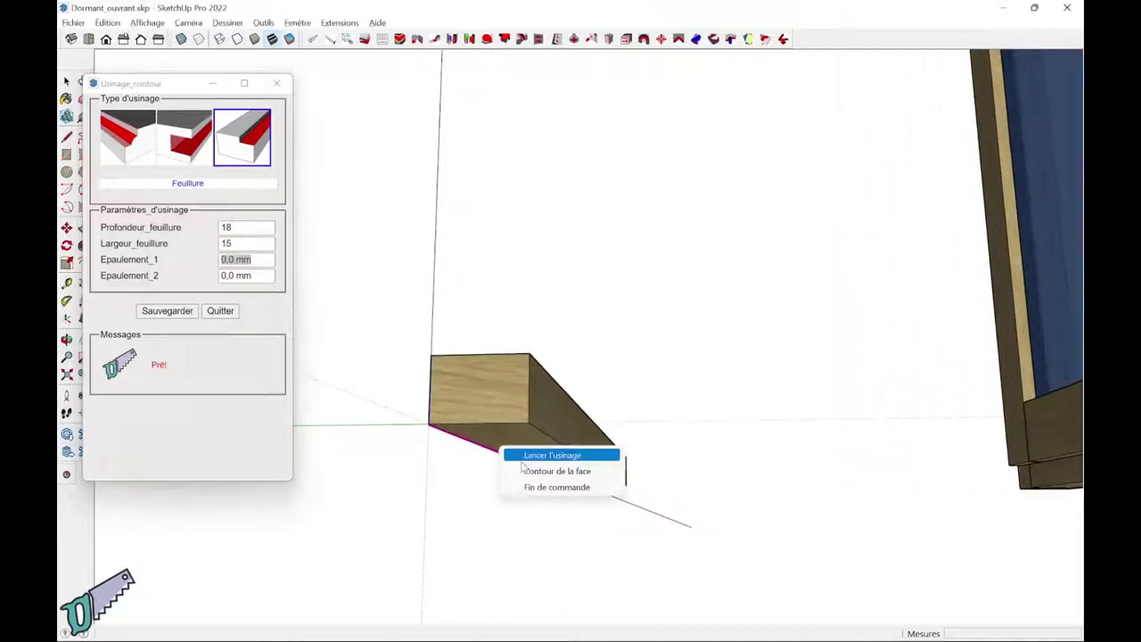
click(526, 456)
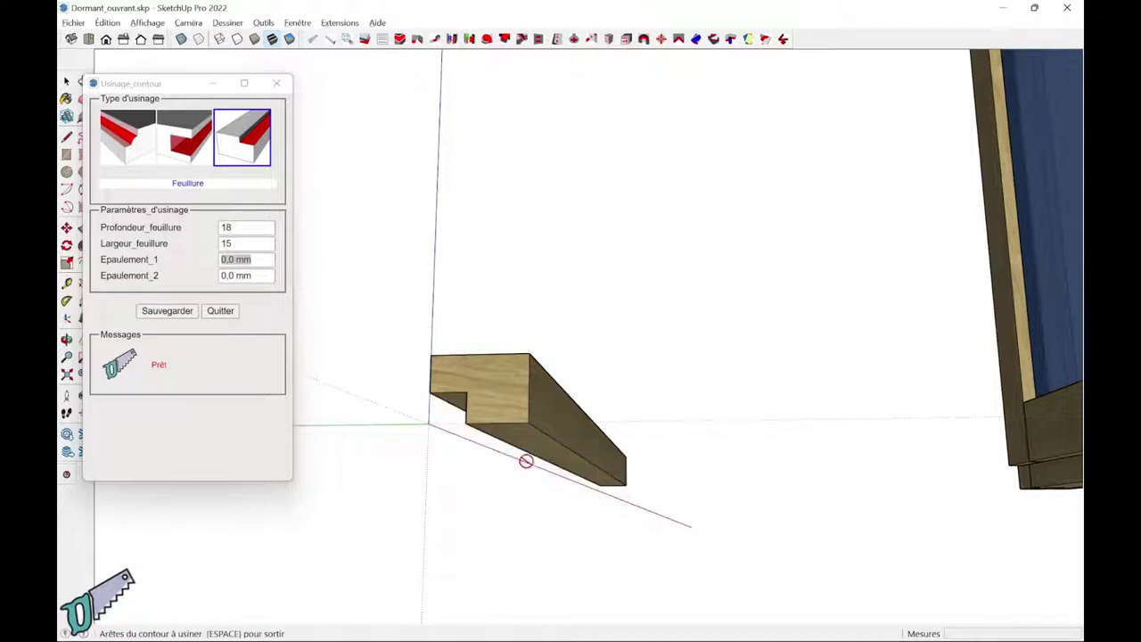
click(221, 312)
mouse_move(359, 354)
middle_down()
mouse_move(430, 377)
mouse_move(423, 484)
middle_up()
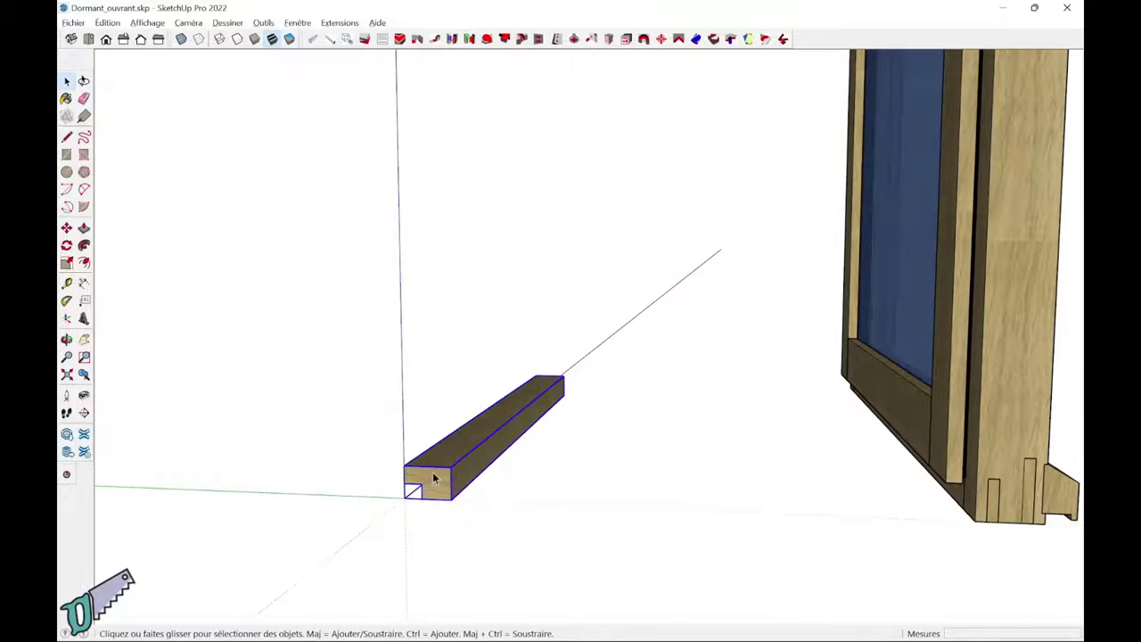
Step: Move Pare_close_bas onto the sill, tight against the frame below the glass
key(m)
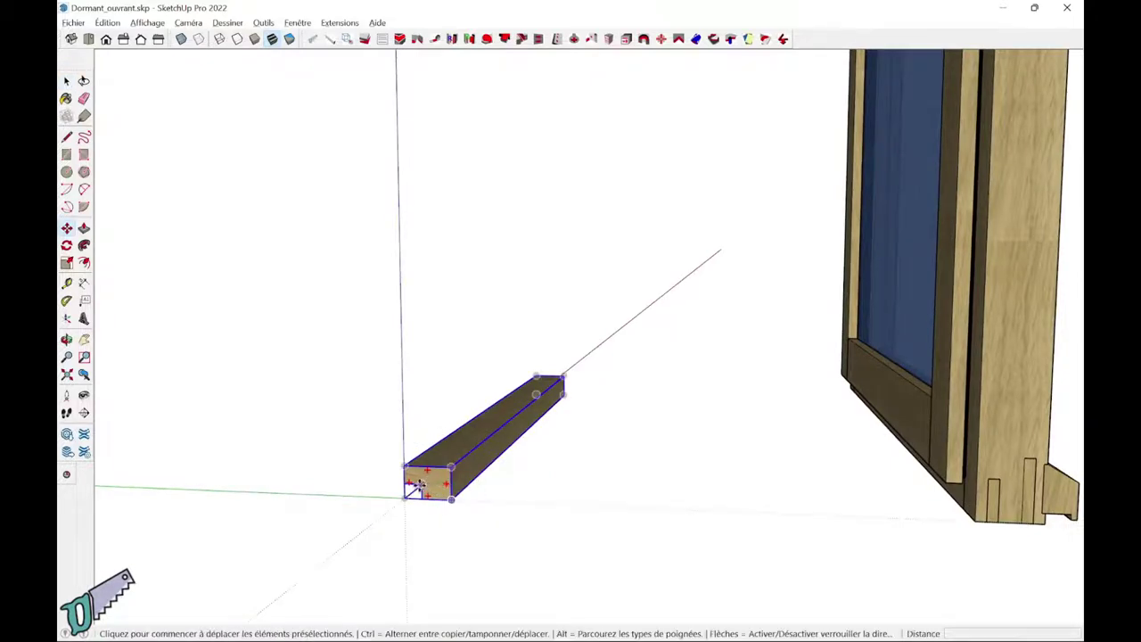
click(418, 485)
mouse_move(879, 458)
middle_down()
mouse_move(606, 357)
mouse_move(245, 432)
middle_up()
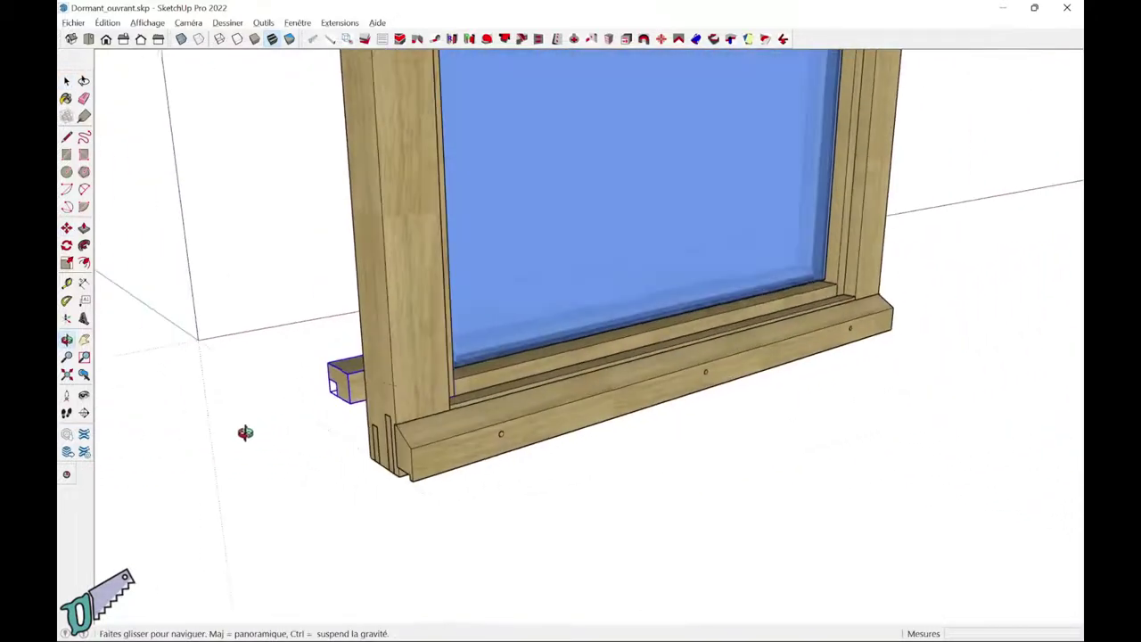
scroll(420, 377, up, 3)
scroll(428, 370, up, 2)
scroll(535, 407, up, 3)
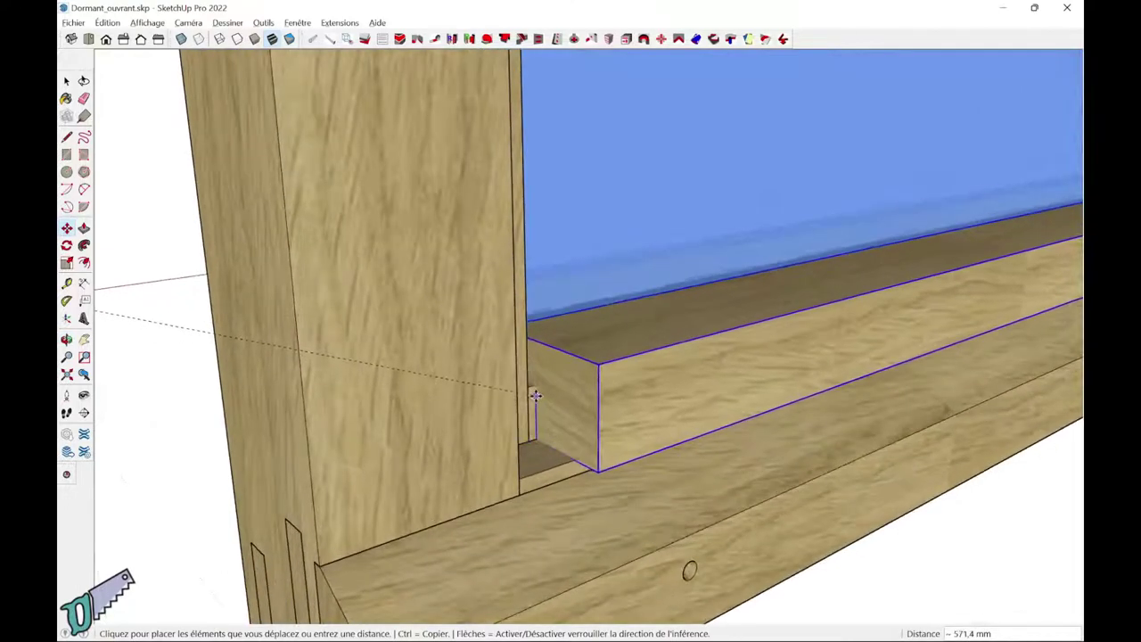
click(525, 393)
mouse_move(525, 393)
middle_down()
mouse_move(754, 300)
mouse_move(647, 89)
mouse_move(581, 133)
mouse_move(509, 262)
mouse_move(463, 179)
middle_up()
Step: Set up a Rainure machining: 5 mm from the face, 5 mm deep, 4 mm wide
click(400, 39)
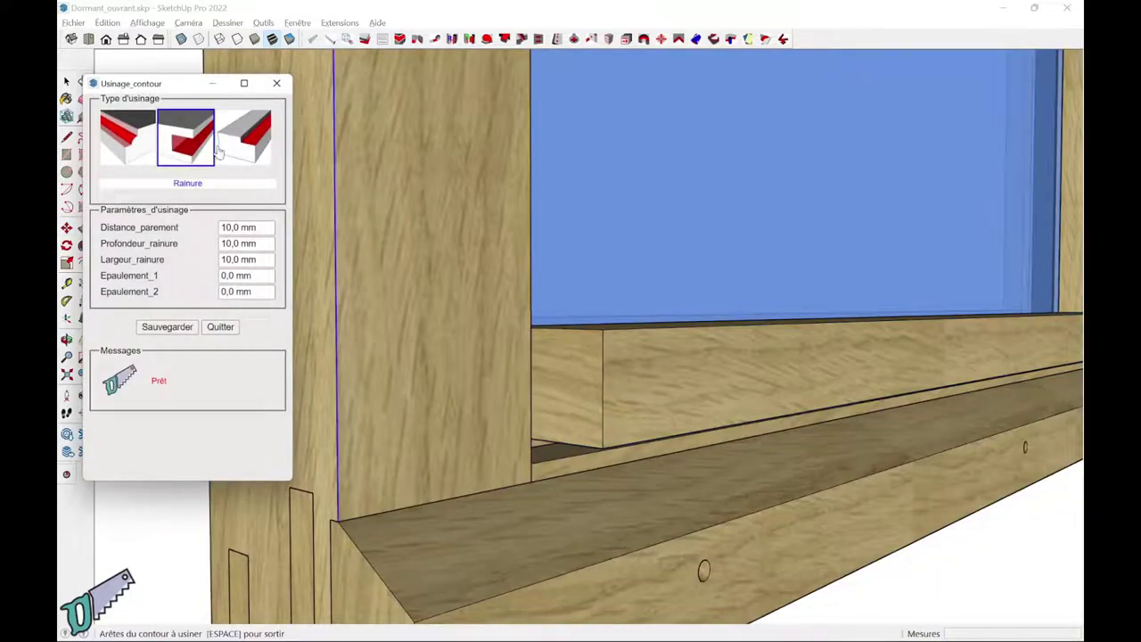
click(259, 227)
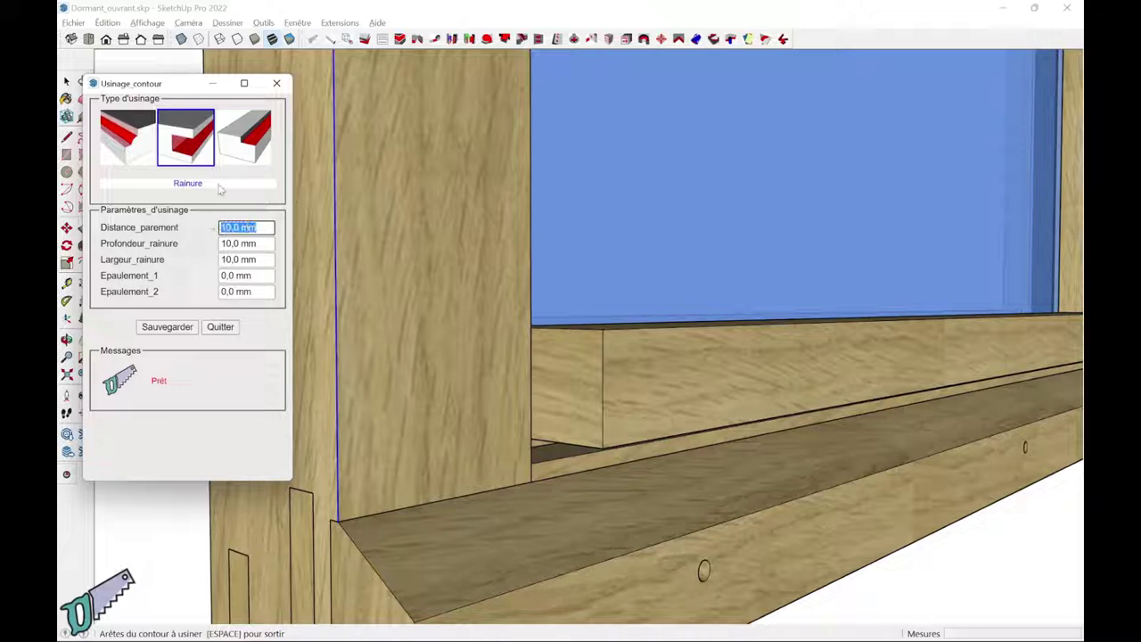
text(5)
key(Tab)
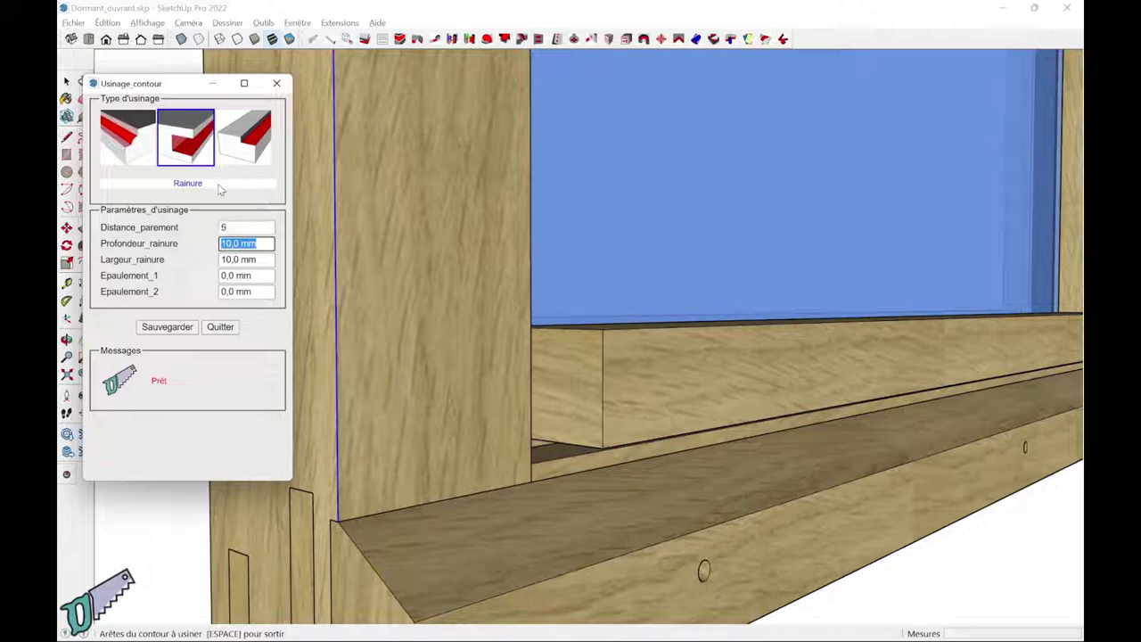
text(5)
key(Tab)
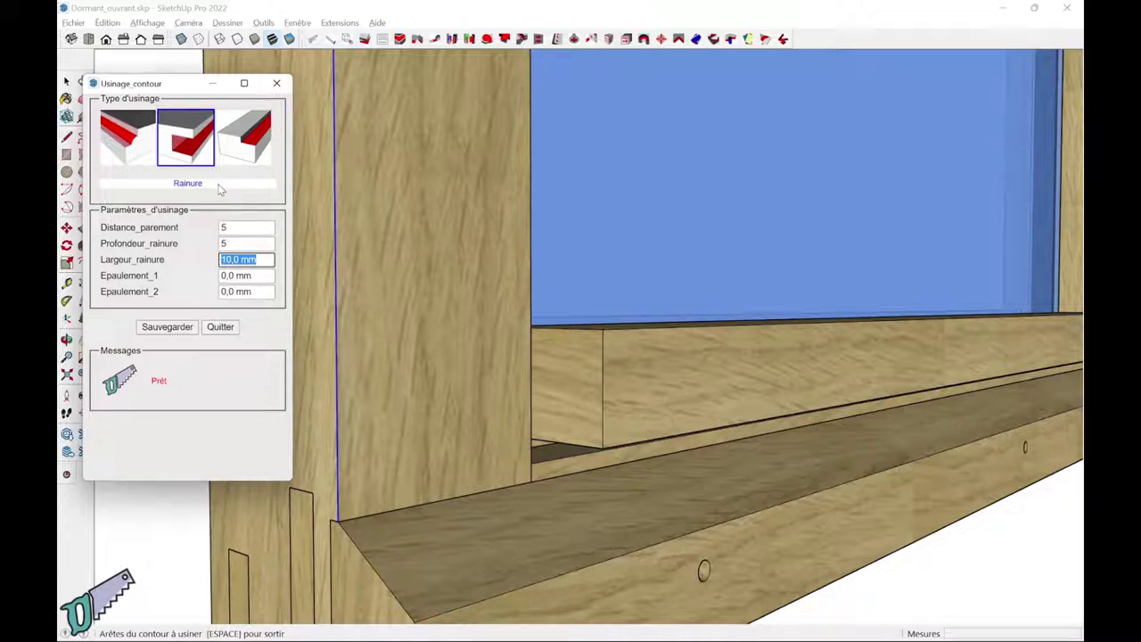
text(4)
key(Tab)
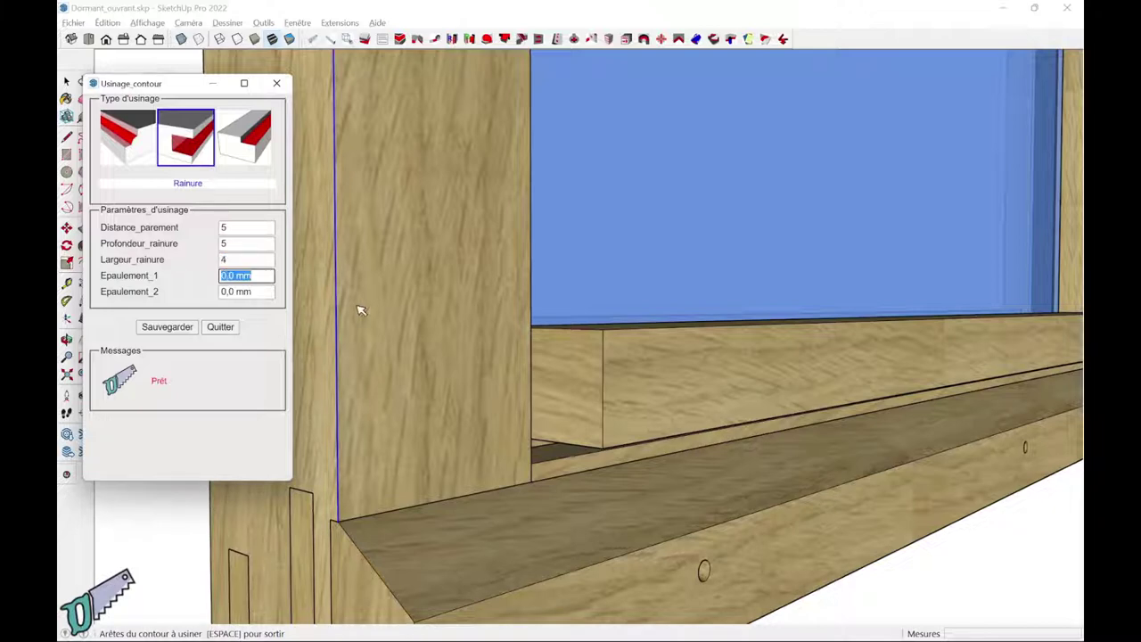
Step: Cut the groove along the bead's bottom edge and close the machining window
click(673, 434)
right_click(674, 432)
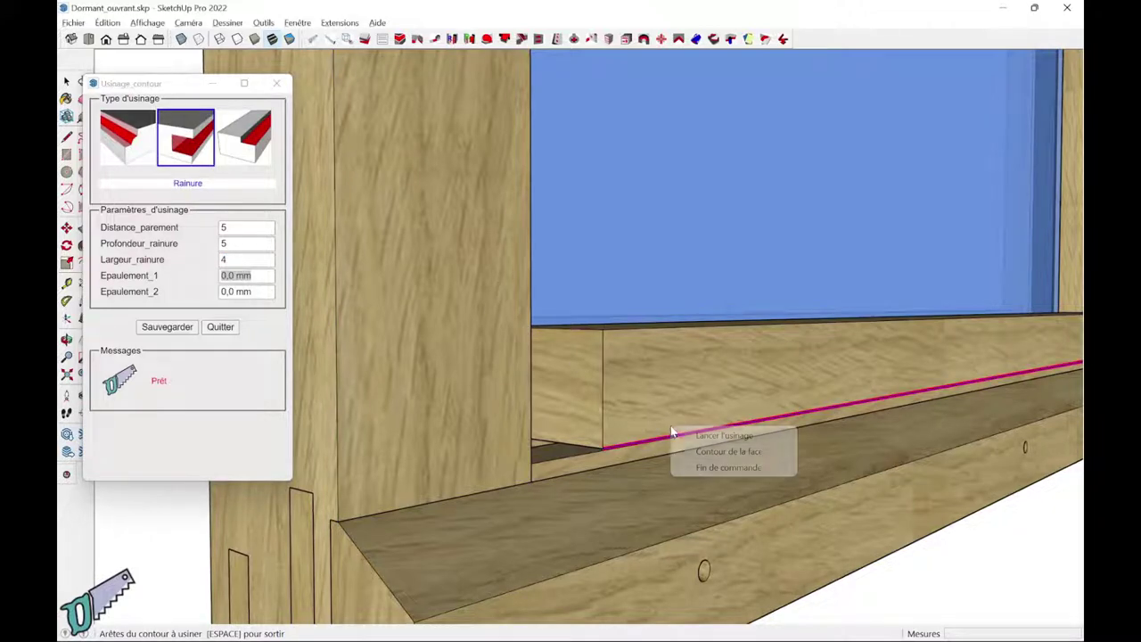
click(723, 437)
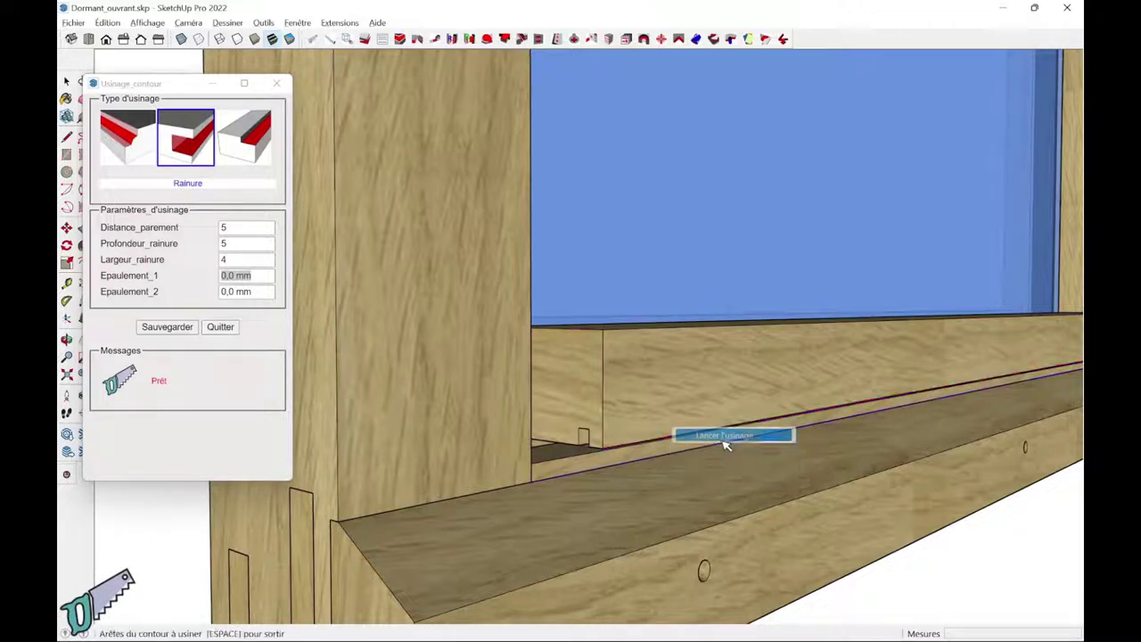
mouse_move(686, 420)
middle_down()
mouse_move(785, 390)
mouse_move(843, 406)
middle_up()
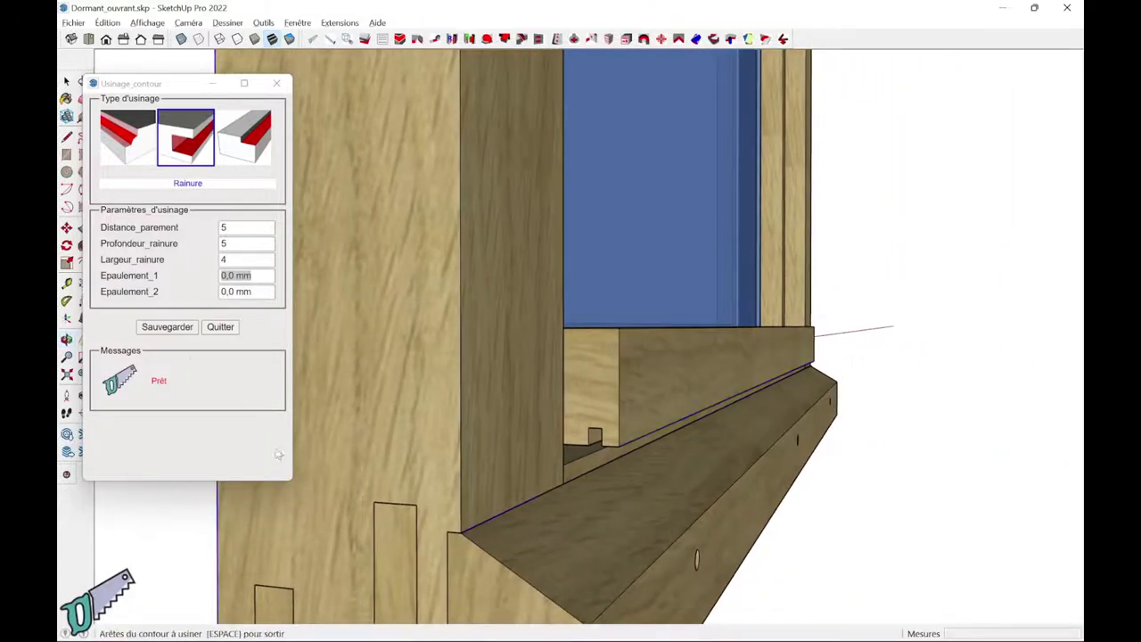
click(220, 327)
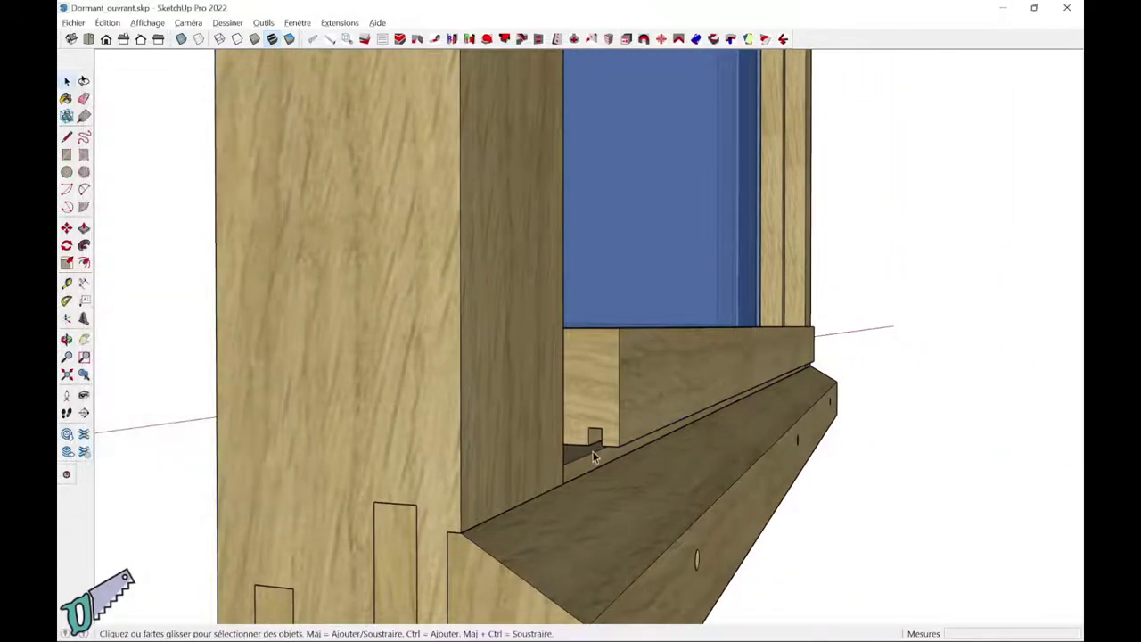
mouse_move(601, 445)
middle_down()
mouse_move(461, 517)
mouse_move(278, 423)
mouse_move(398, 452)
mouse_move(529, 355)
middle_up()
scroll(530, 360, up, 2)
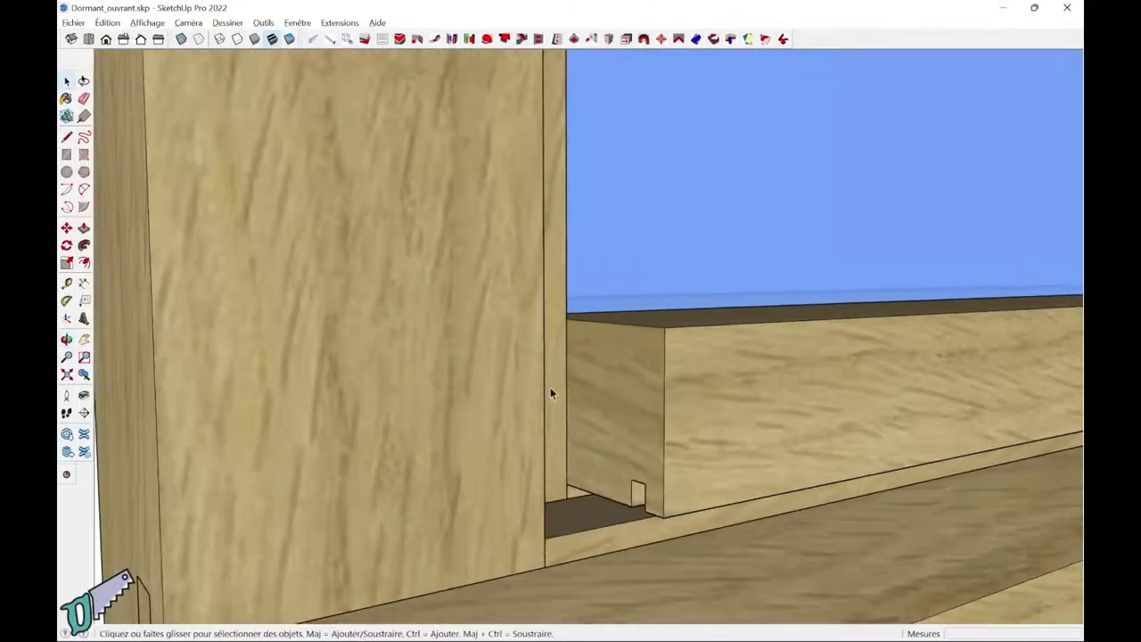
Step: Mitre the bead's ends by drawing a diagonal line and pushing away the triangular end faces
double_click(616, 393)
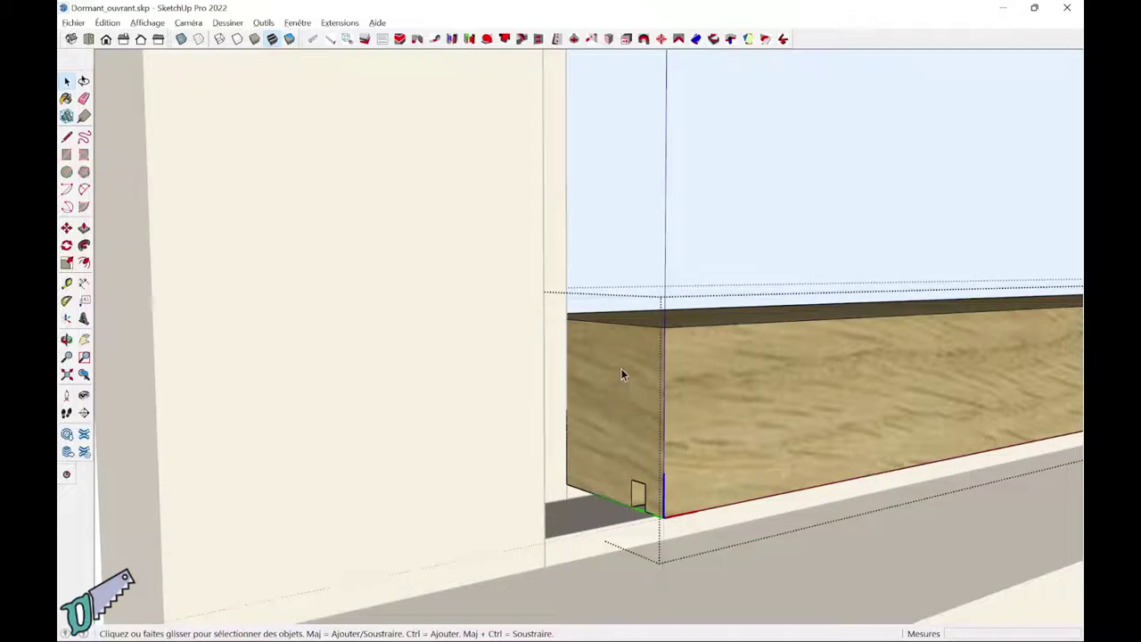
key(l)
click(567, 318)
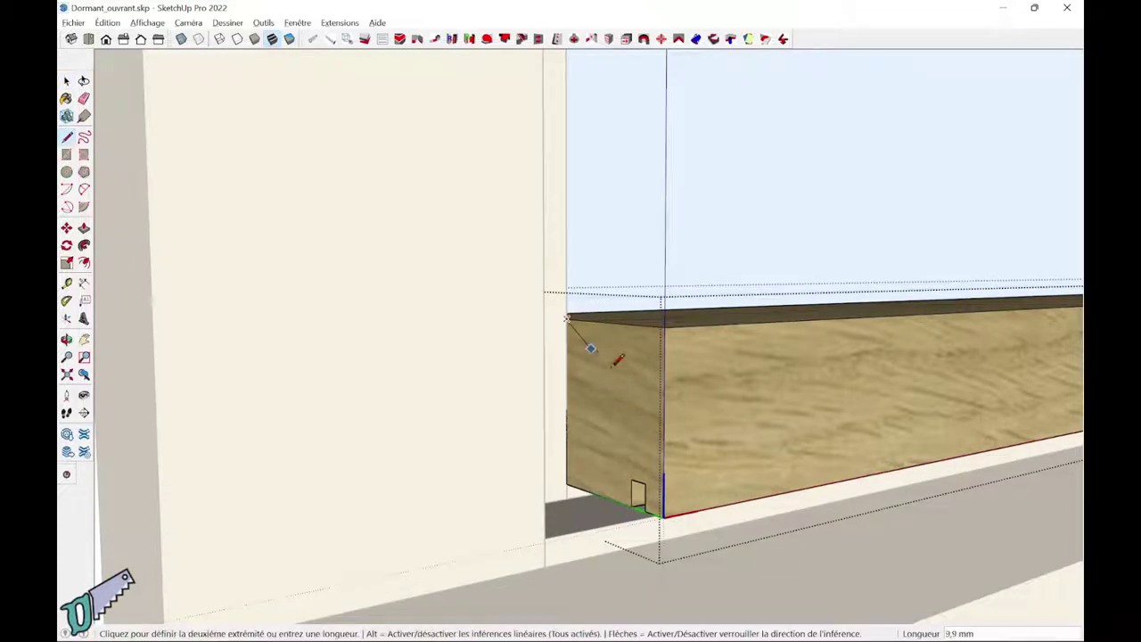
click(664, 456)
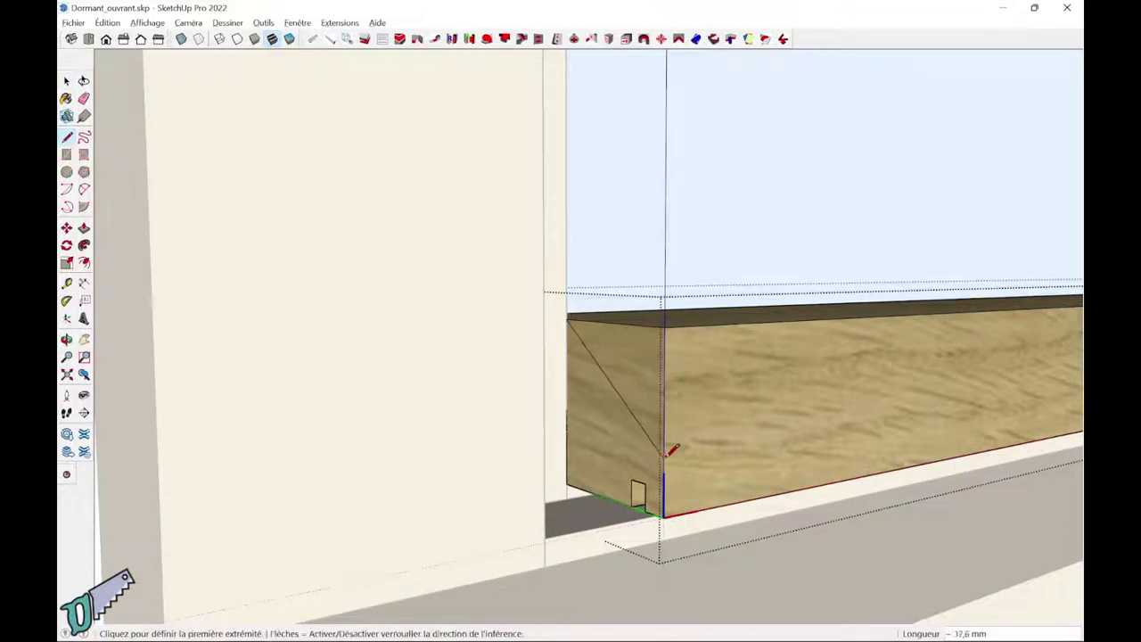
key(p)
click(642, 394)
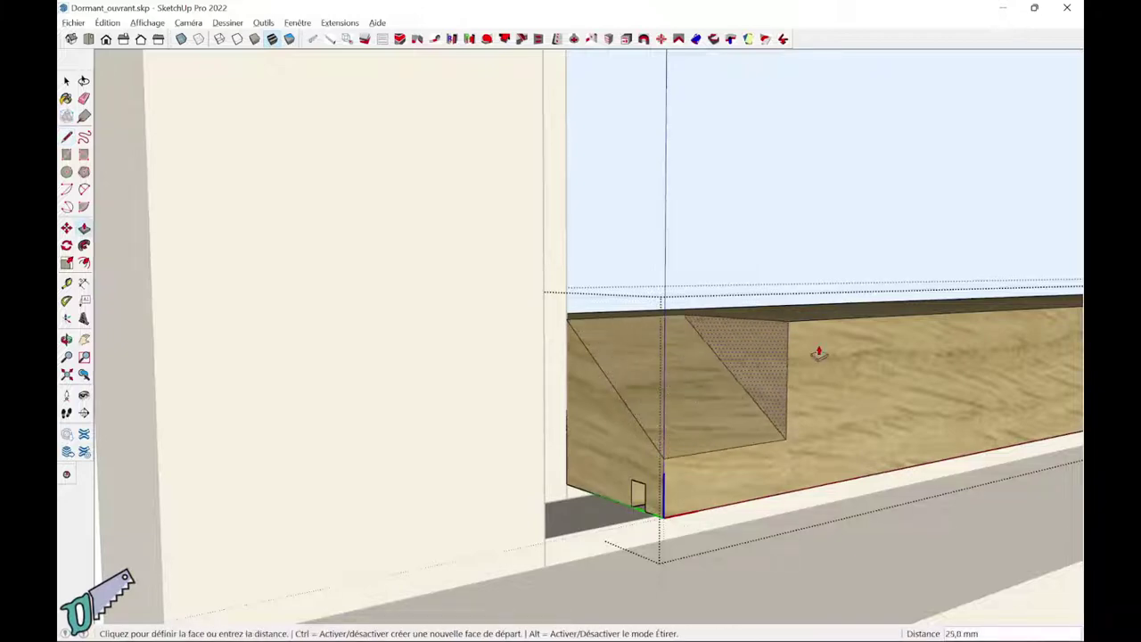
click(1014, 341)
scroll(1010, 344, down, 5)
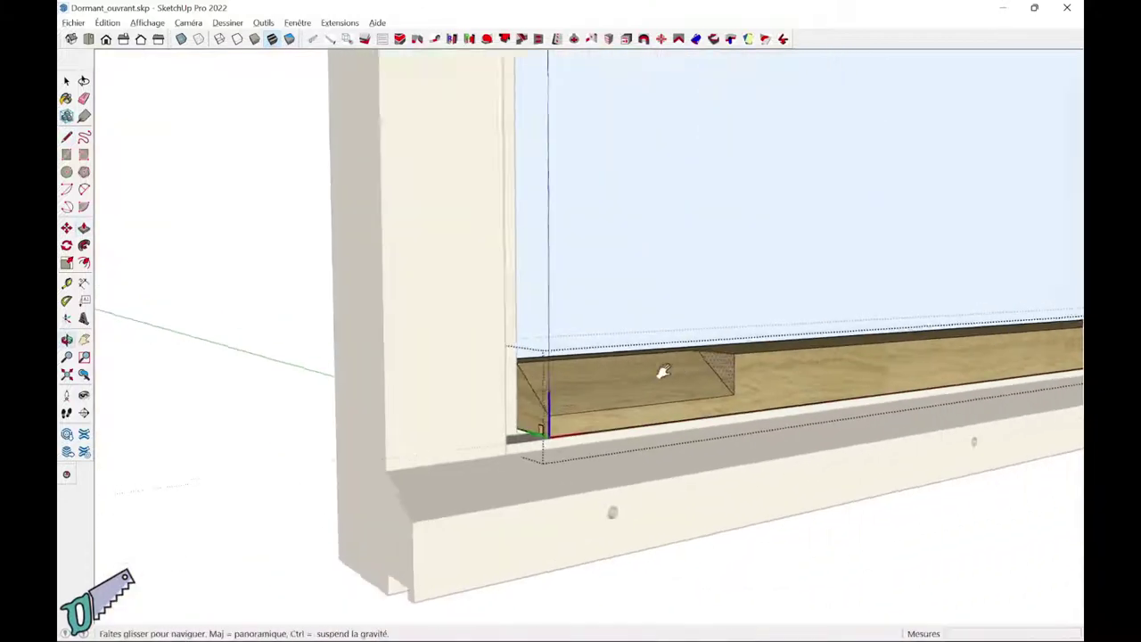
shift+middle_drag(1009, 345, 139, 504)
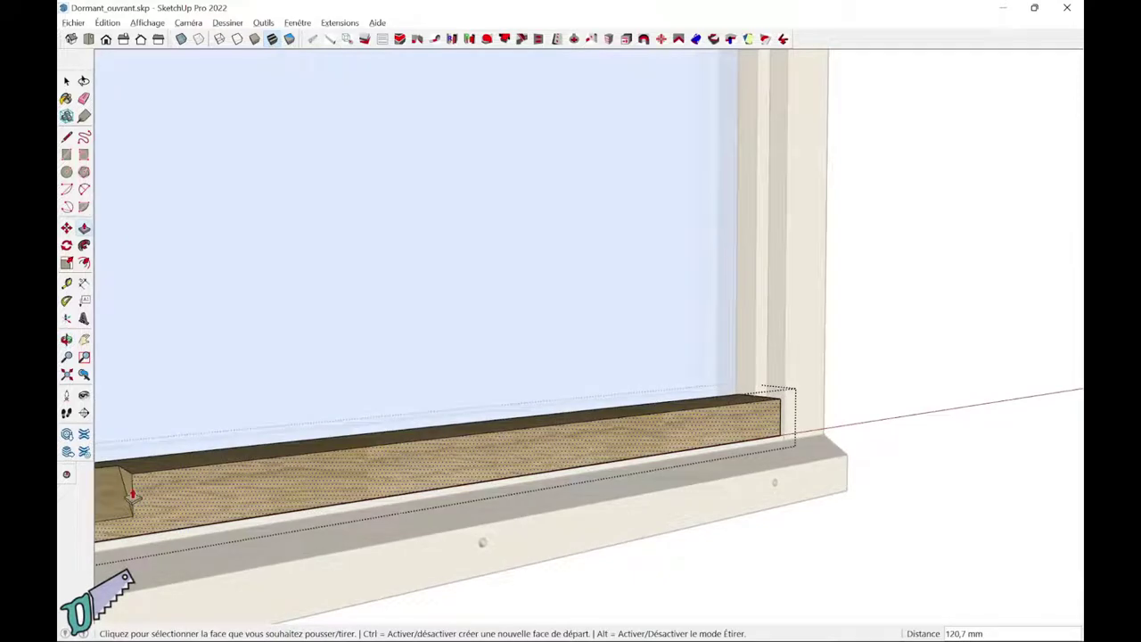
click(132, 496)
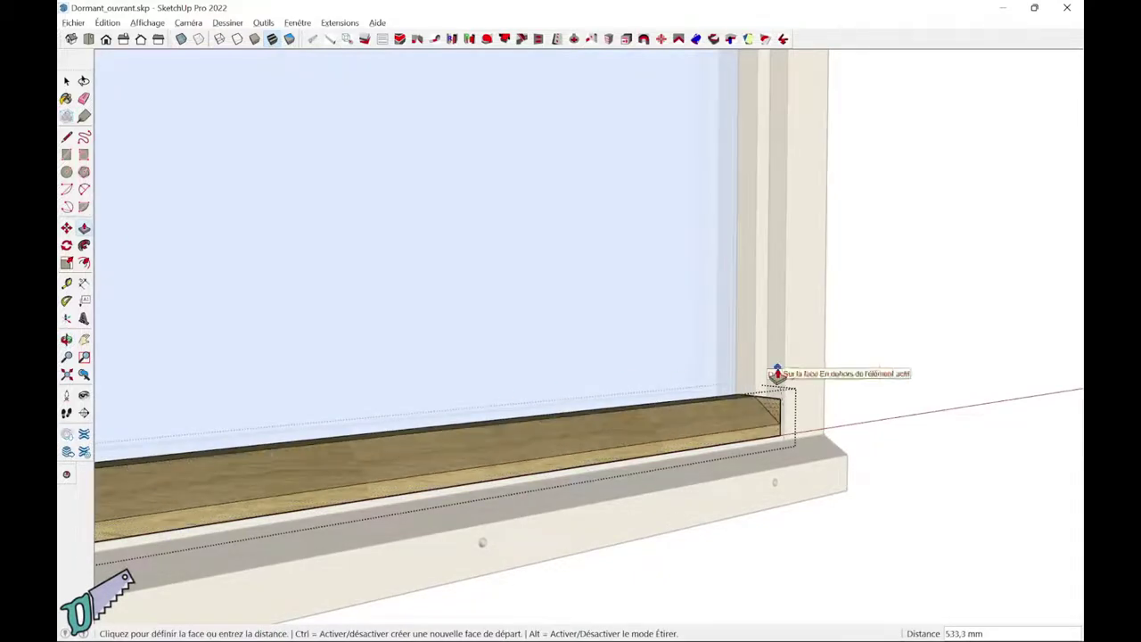
Step: Draw a line across the bead's left end and extend that end face 13.7 mm
mouse_move(1002, 416)
middle_down()
mouse_move(520, 385)
mouse_move(433, 591)
middle_up()
mouse_move(364, 463)
middle_down()
mouse_move(776, 416)
mouse_move(642, 459)
middle_up()
scroll(356, 482, up, 3)
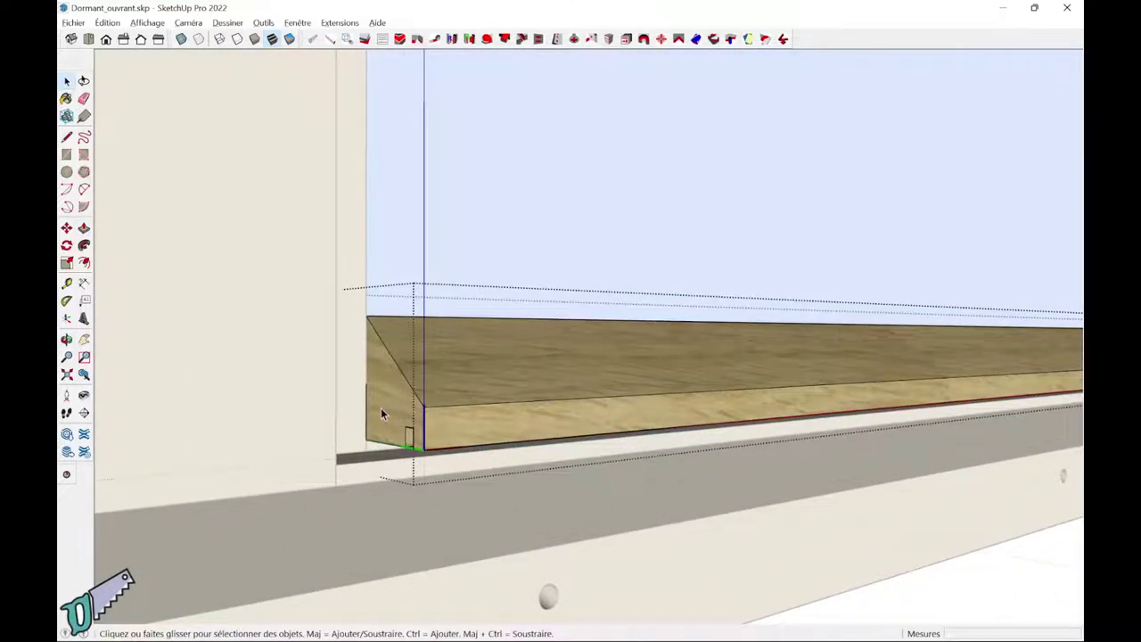
key(l)
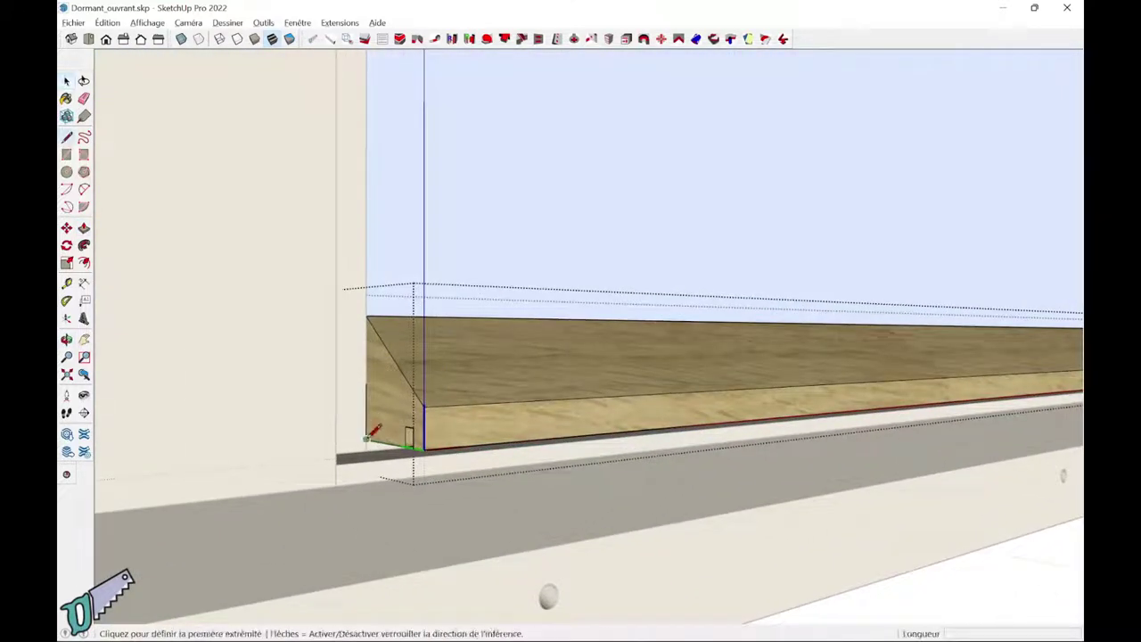
click(366, 439)
click(369, 318)
middle_drag(369, 318, 346, 392)
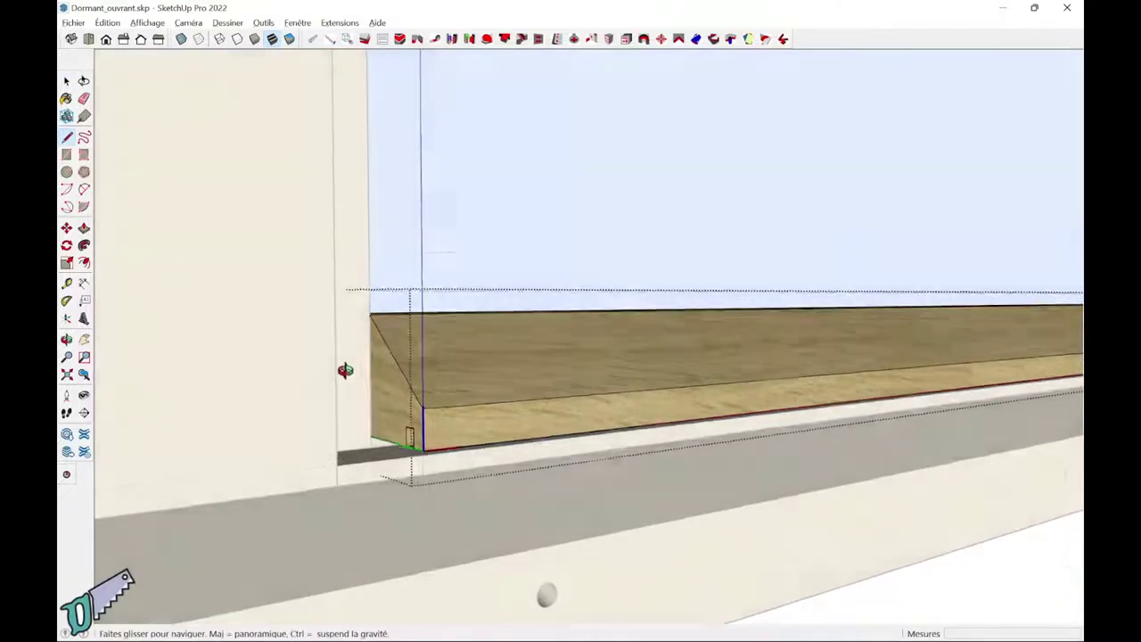
key(p)
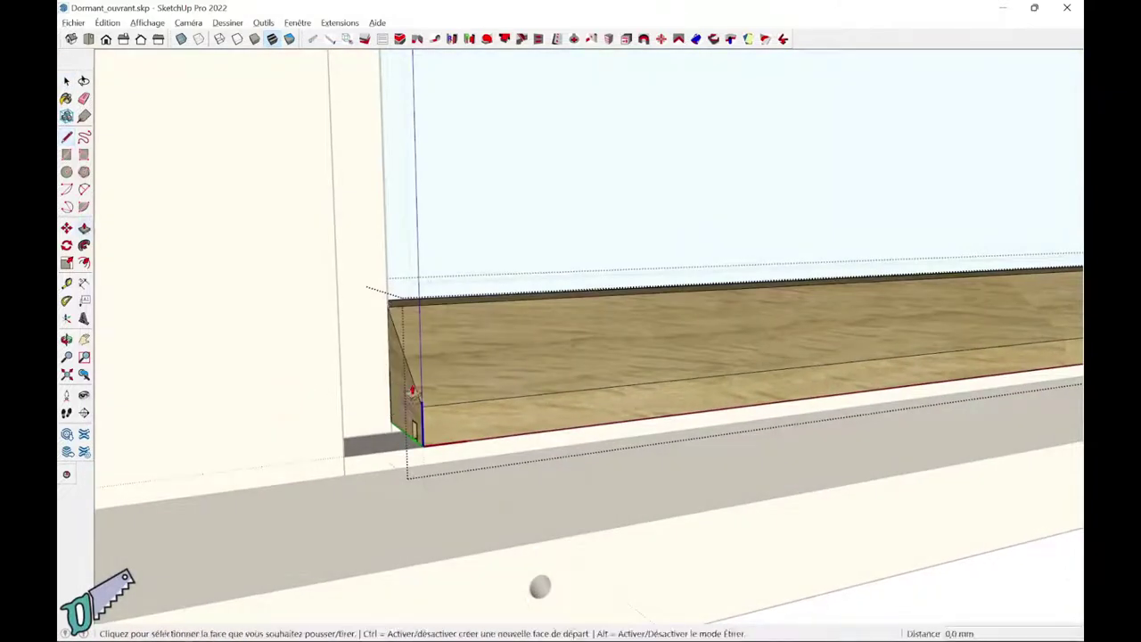
click(402, 406)
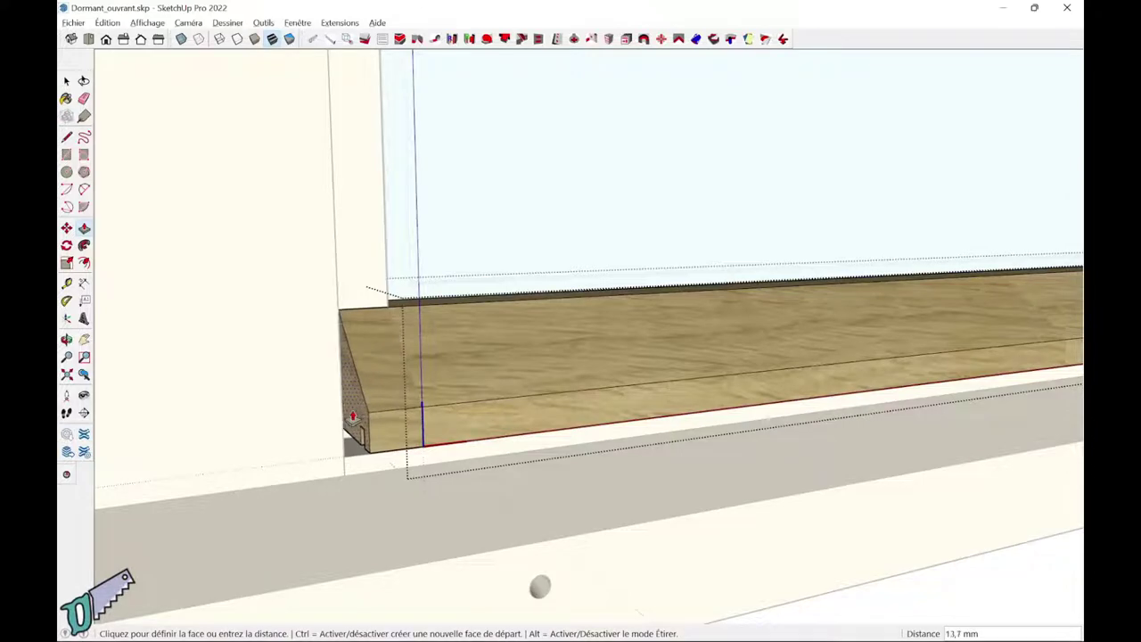
click(352, 416)
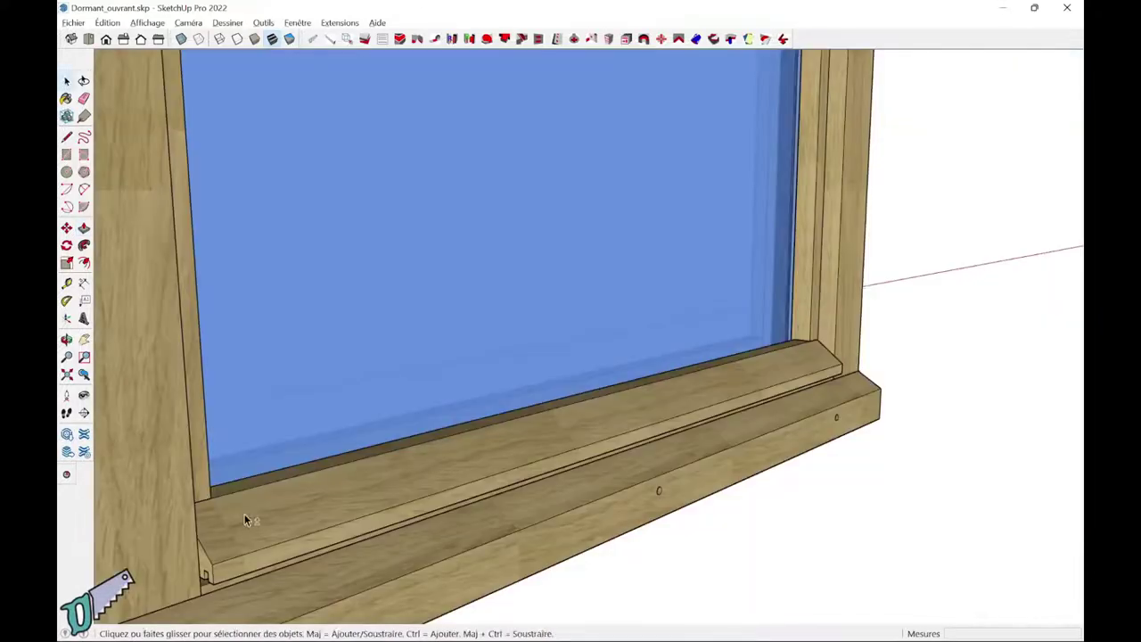
mouse_move(244, 514)
middle_down()
mouse_move(387, 529)
mouse_move(424, 431)
mouse_move(377, 485)
mouse_move(319, 510)
mouse_move(438, 448)
mouse_move(518, 426)
mouse_move(319, 473)
mouse_move(461, 438)
mouse_move(365, 479)
mouse_move(250, 553)
mouse_move(291, 465)
middle_up()
Step: Draw an 18 × 18 mm rectangle on the sill at the glass's bottom-left corner
key(r)
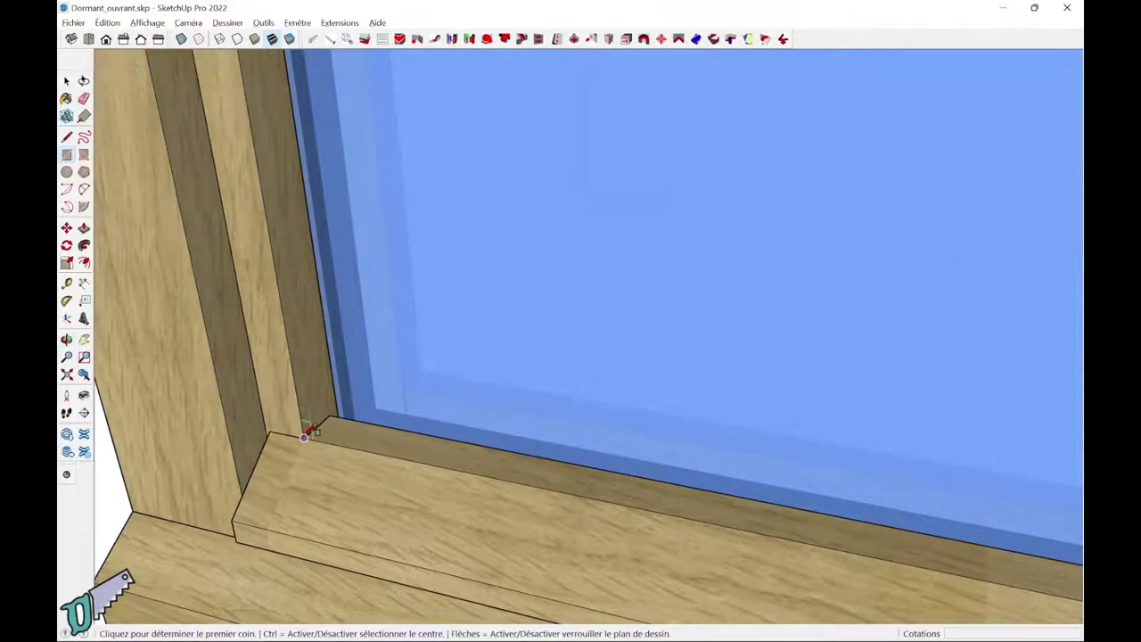
click(304, 437)
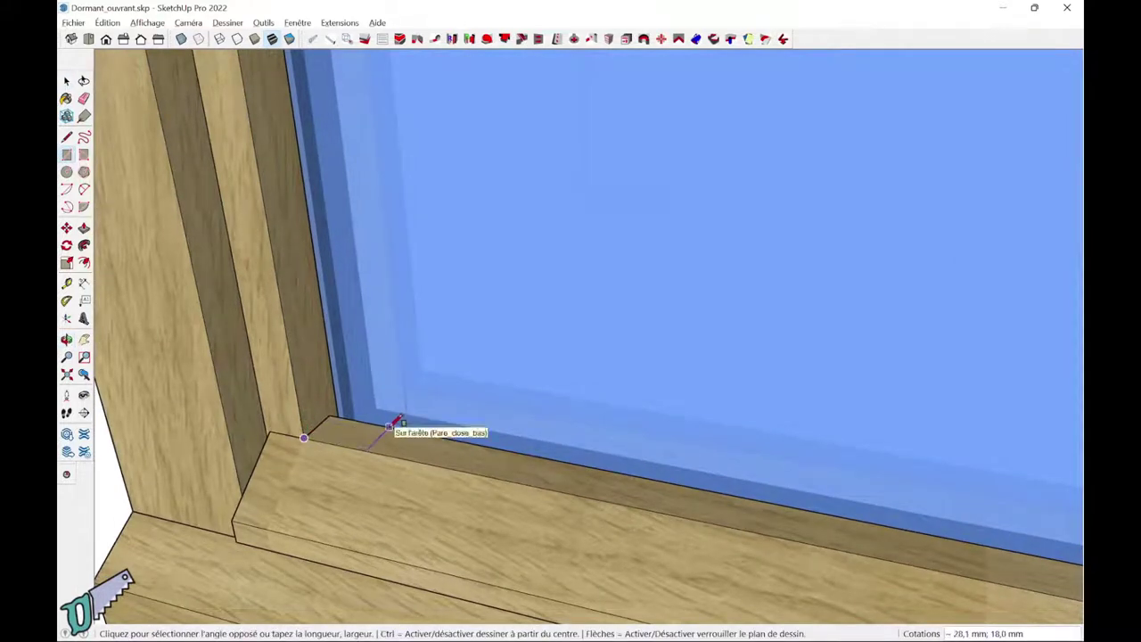
click(389, 426)
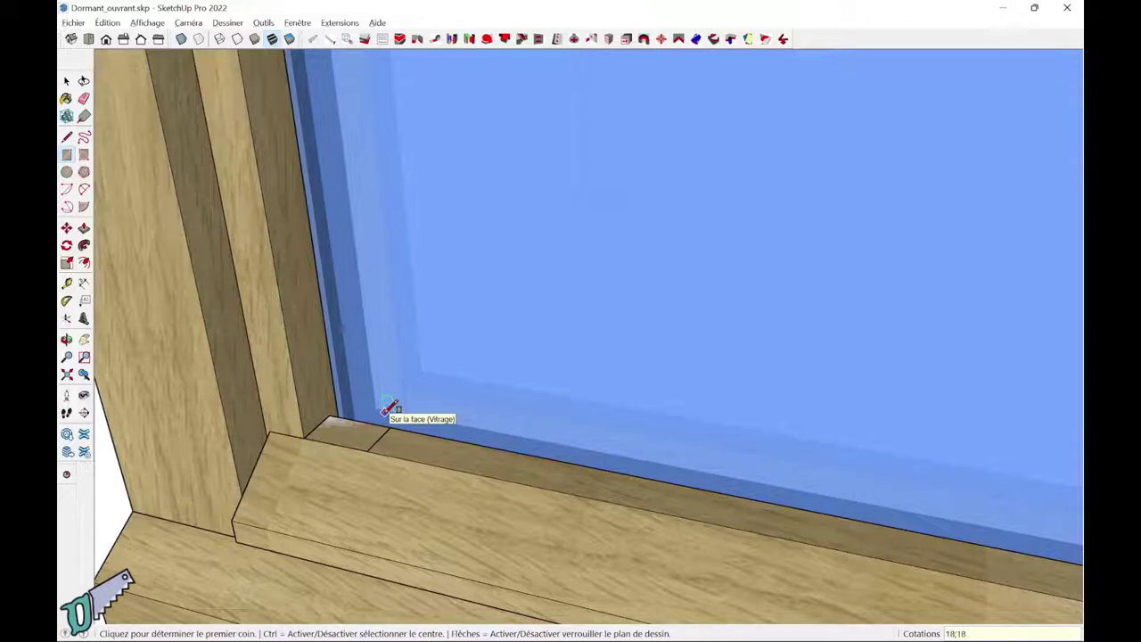
scroll(389, 410, down, 3)
scroll(339, 484, up, 1)
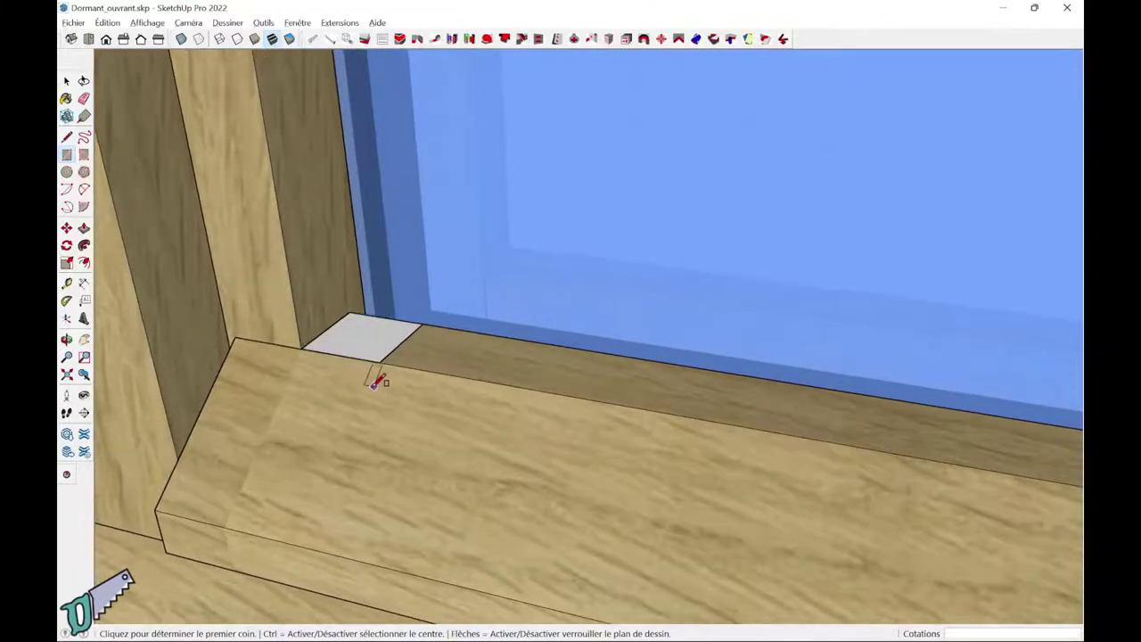
middle_drag(377, 377, 316, 485)
scroll(315, 484, up, 2)
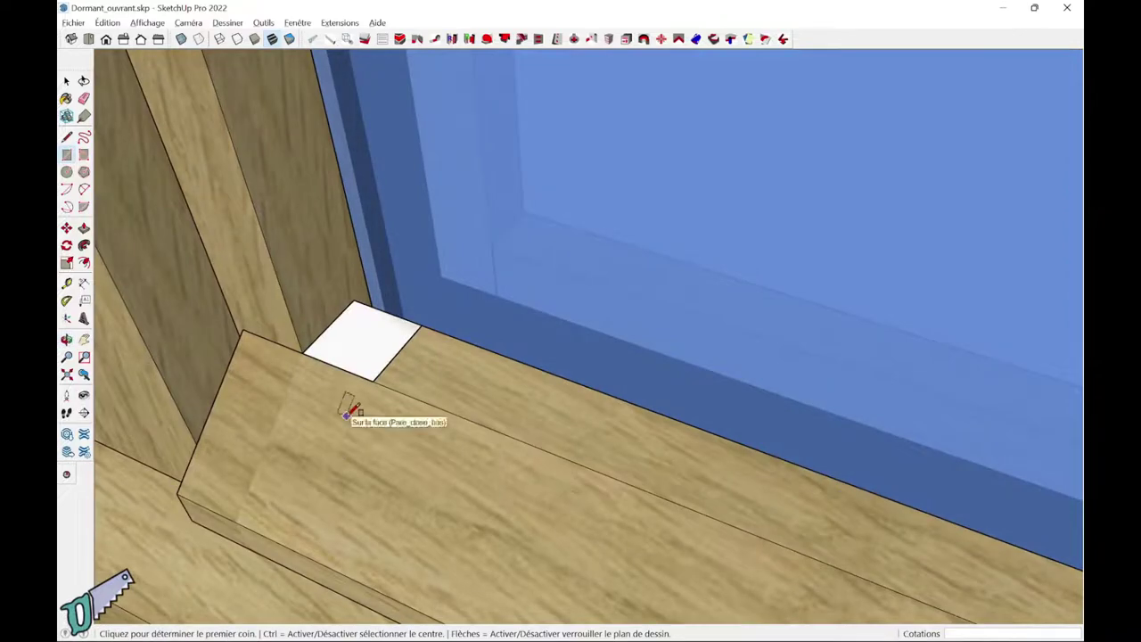
Step: Cut off one corner of the square with a line and select the pentagon face for extrusion
key(l)
middle_drag(356, 408, 381, 334)
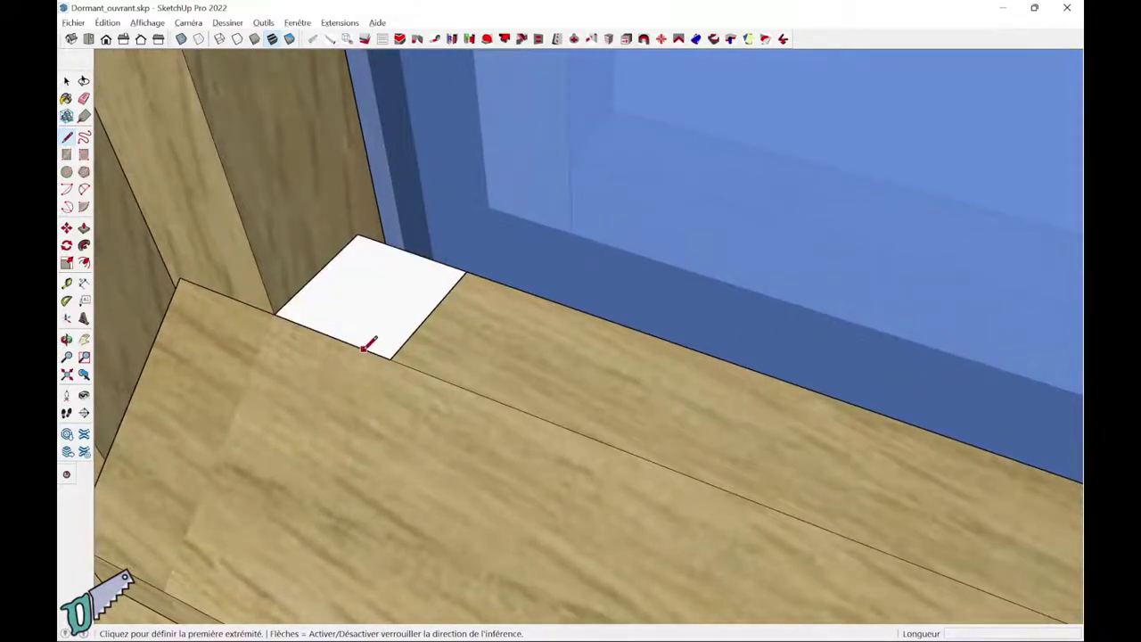
click(363, 348)
click(409, 336)
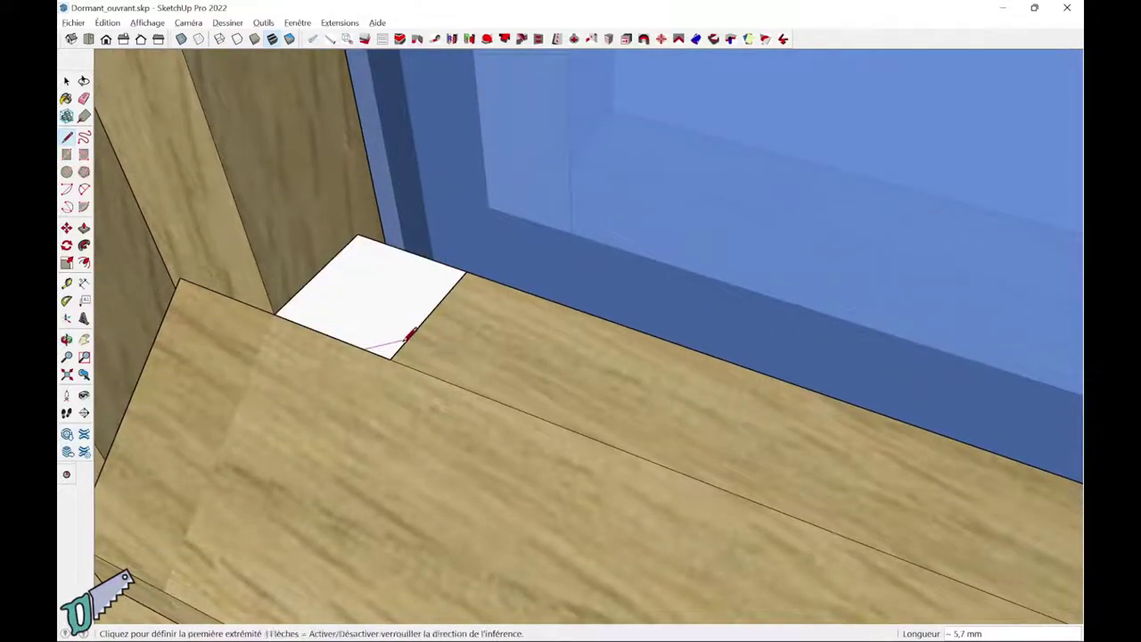
key(space)
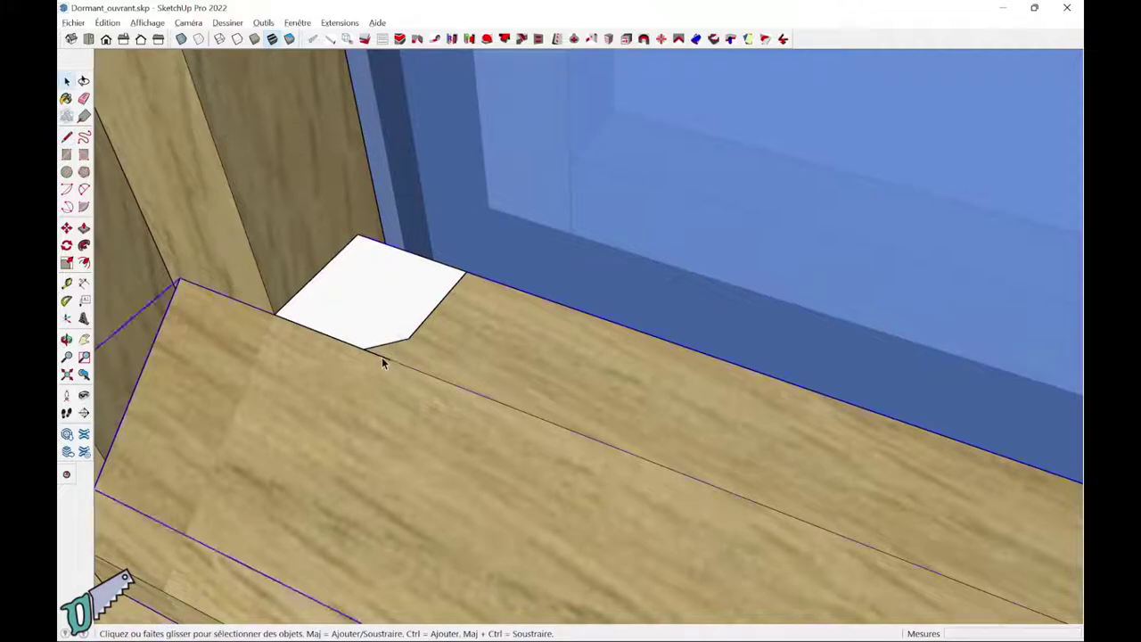
click(386, 328)
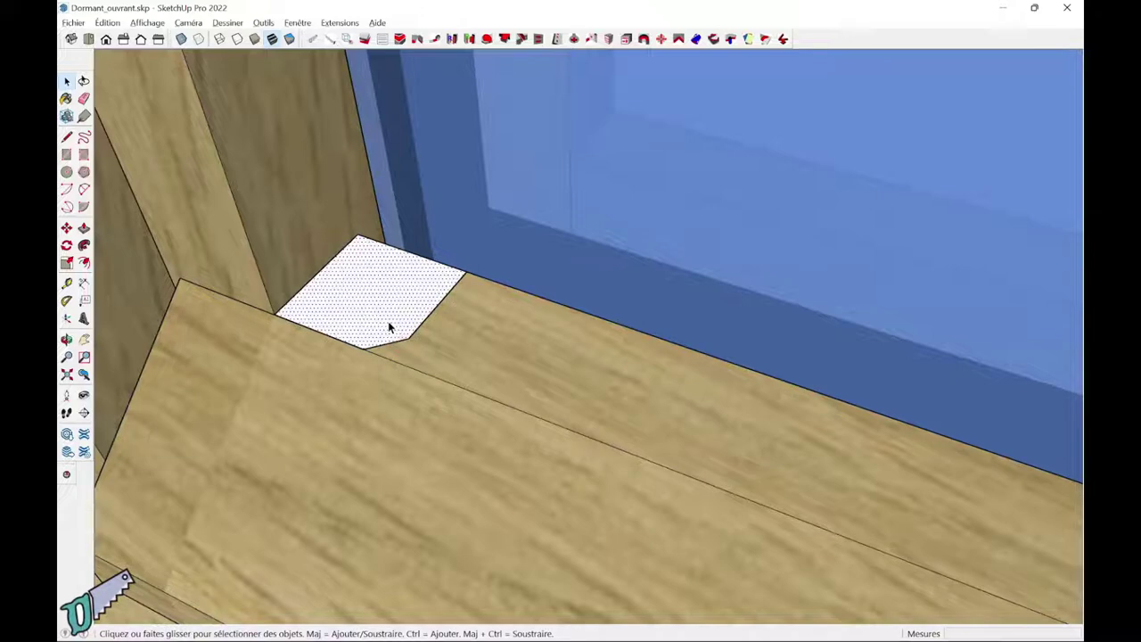
key(p)
click(388, 325)
mouse_move(383, 306)
middle_down()
mouse_move(386, 254)
mouse_move(558, 344)
middle_up()
Step: Pull the pentagon profile up 1136 mm to the top frame, forming the left vertical bead
middle_drag(558, 89, 595, 506)
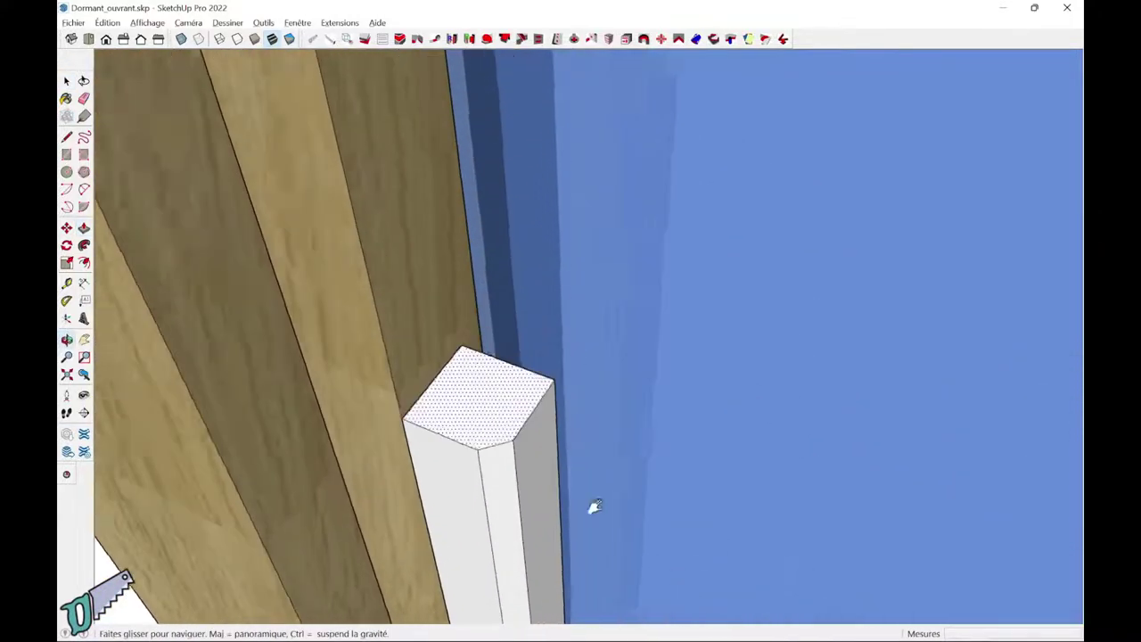
scroll(560, 311, down, 2)
scroll(535, 280, down, 3)
scroll(517, 255, down, 3)
scroll(519, 239, down, 3)
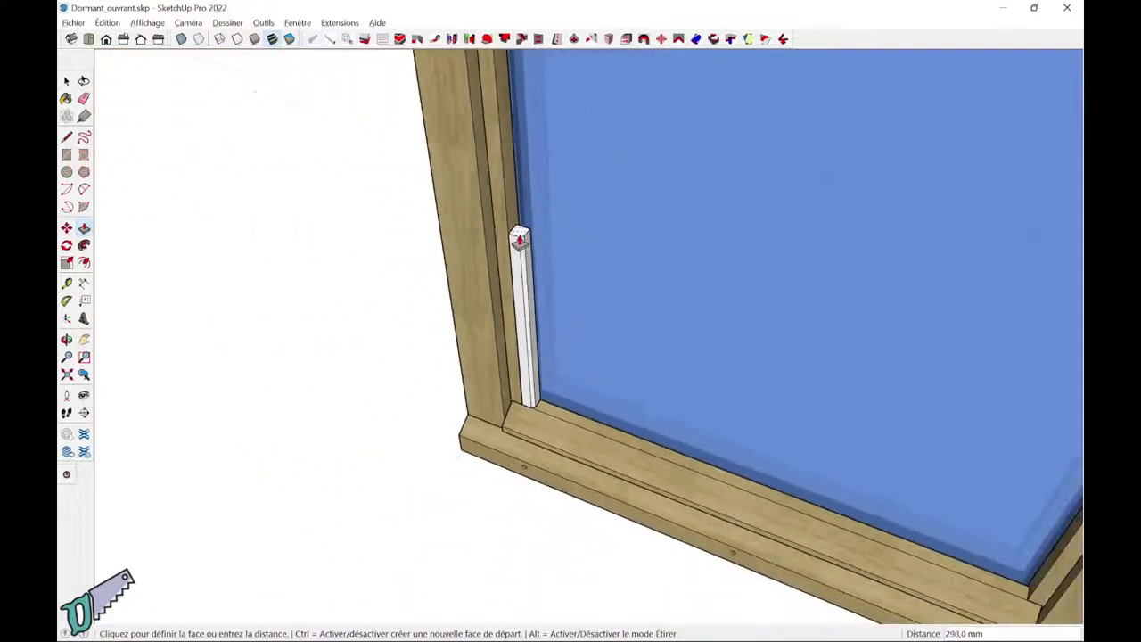
mouse_move(519, 239)
middle_down()
mouse_move(615, 254)
mouse_move(573, 509)
middle_up()
scroll(565, 420, up, 2)
scroll(569, 385, up, 2)
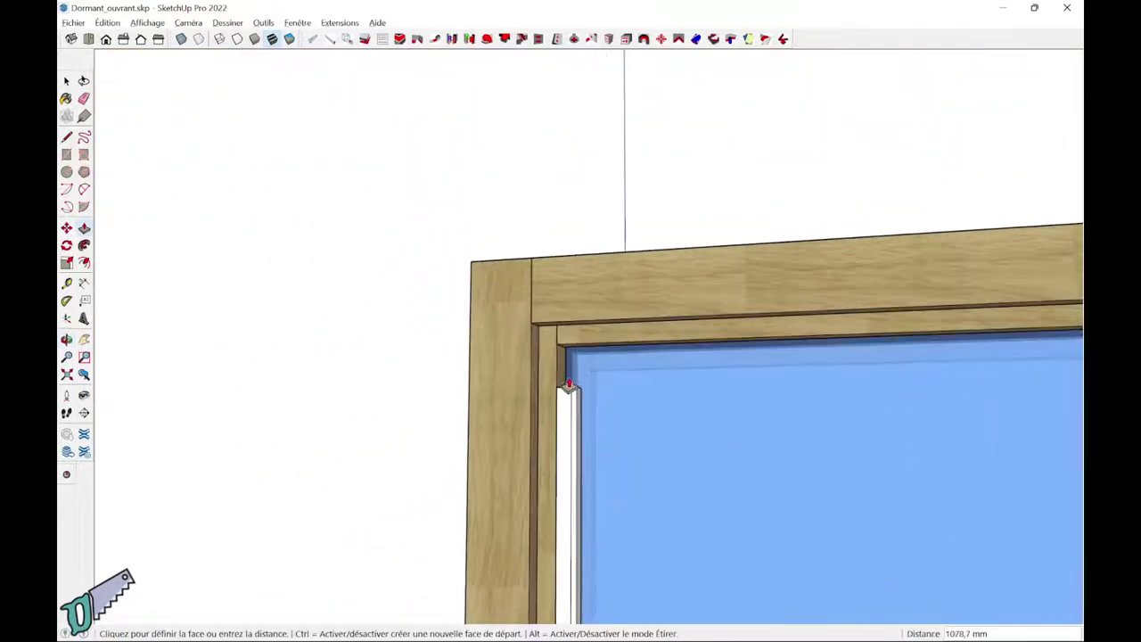
scroll(569, 385, up, 1)
click(591, 350)
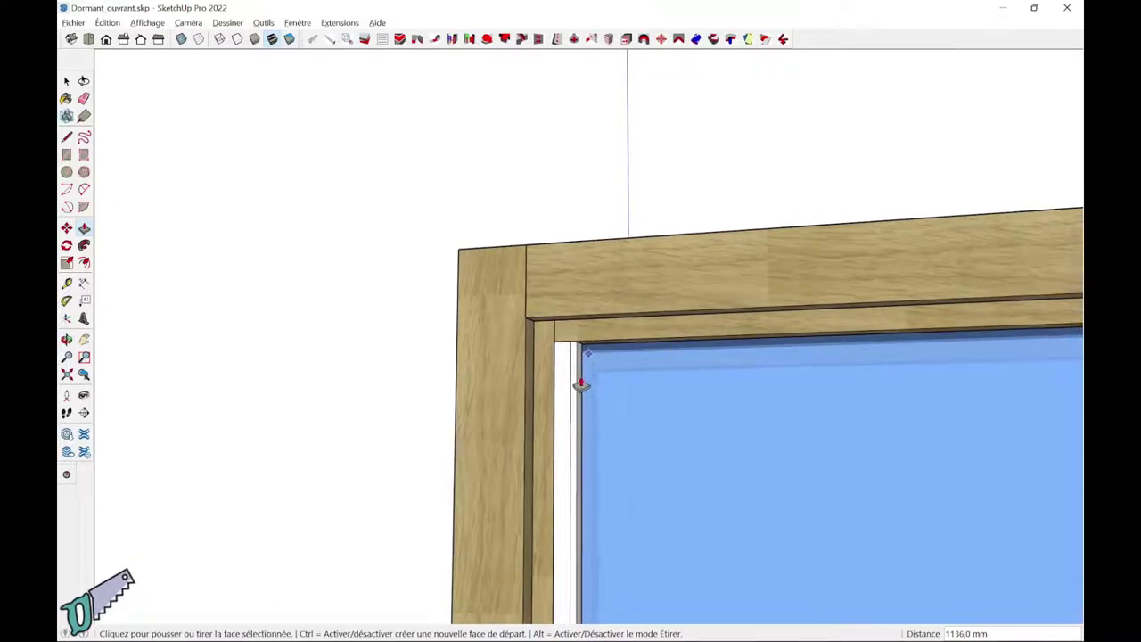
key(space)
click(563, 403)
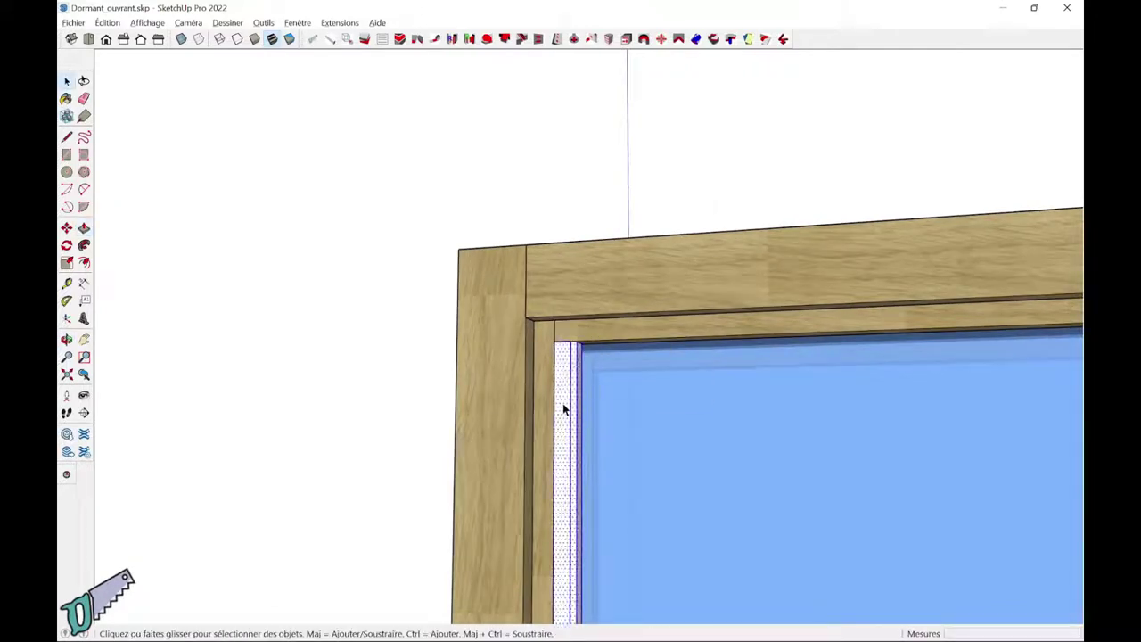
Step: Make the selected left-side strip a component named Pare_close_cote
right_click(563, 403)
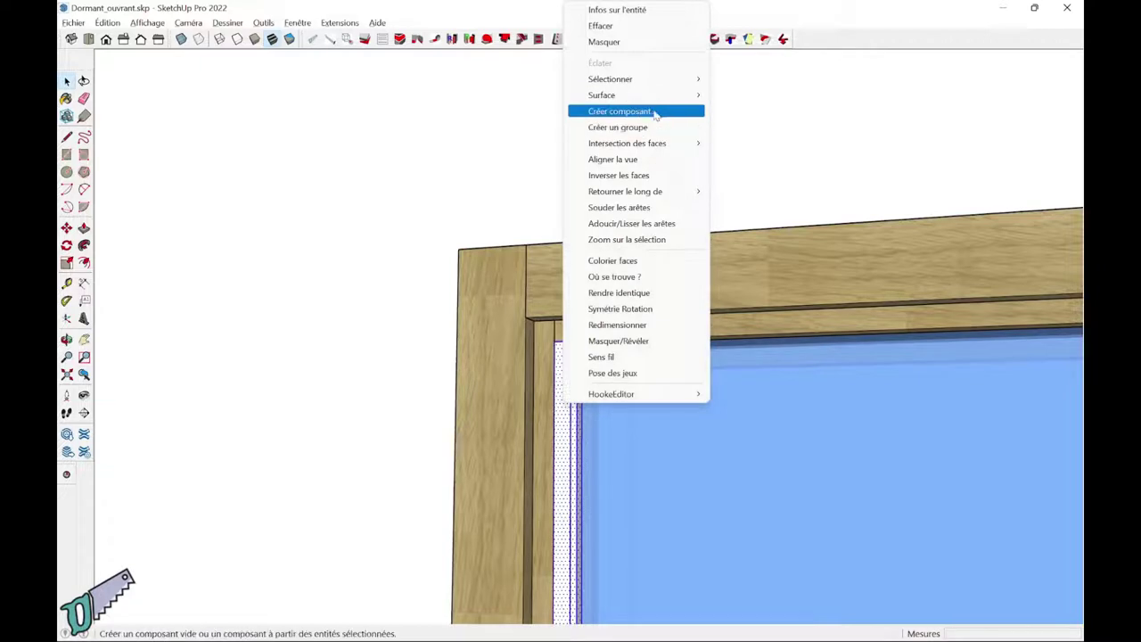
click(654, 111)
text(Pare_close_cote)
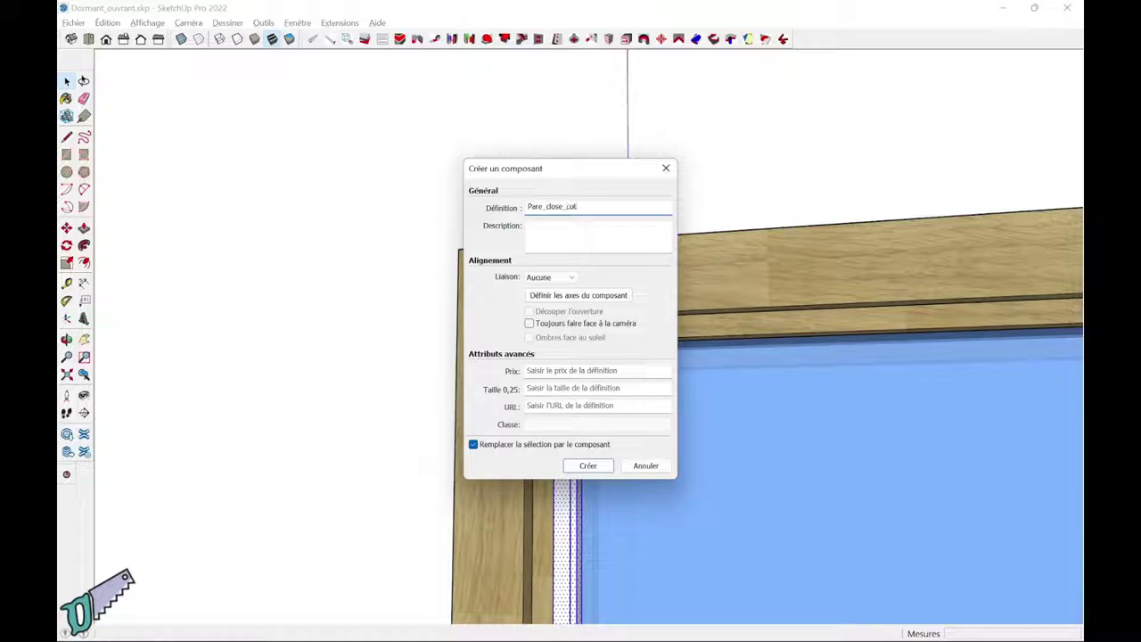
click(589, 466)
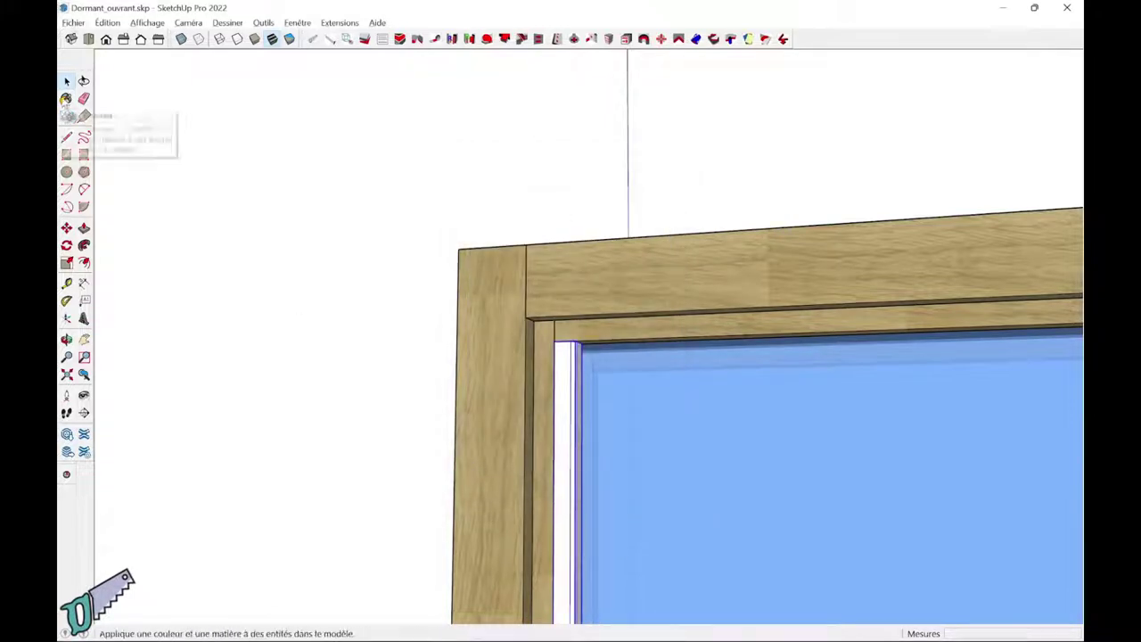
Step: Paint the Pare_close_cote strip with the Chene oak material
click(66, 99)
click(947, 316)
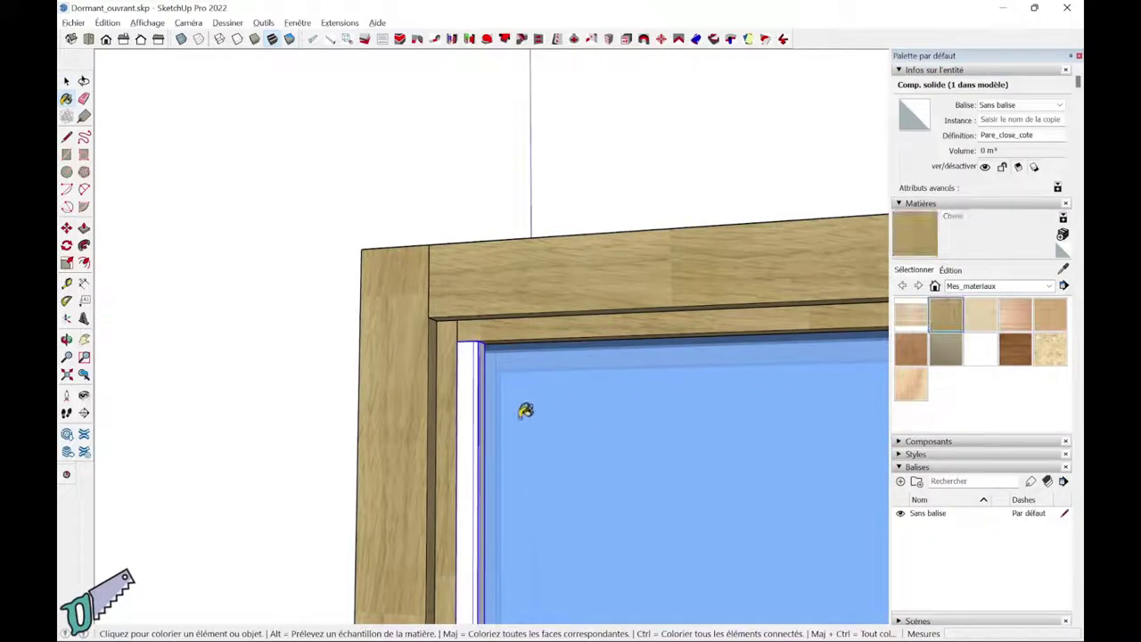
click(470, 422)
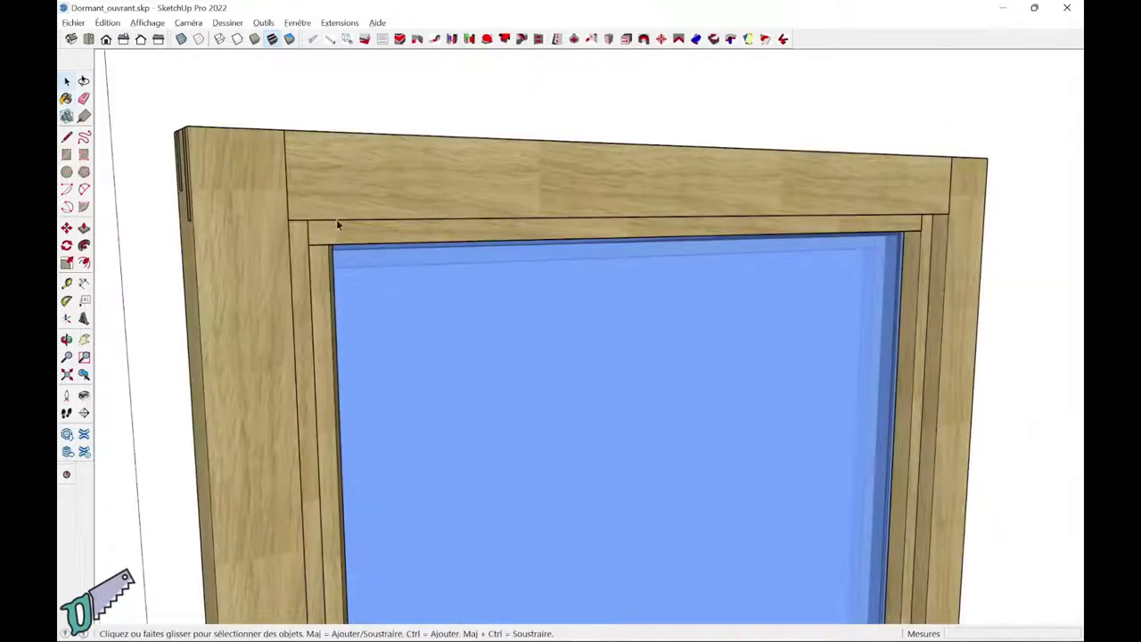
Step: Copy the left-side bead with Ctrl+Move to the right of the frame
click(322, 382)
key(m)
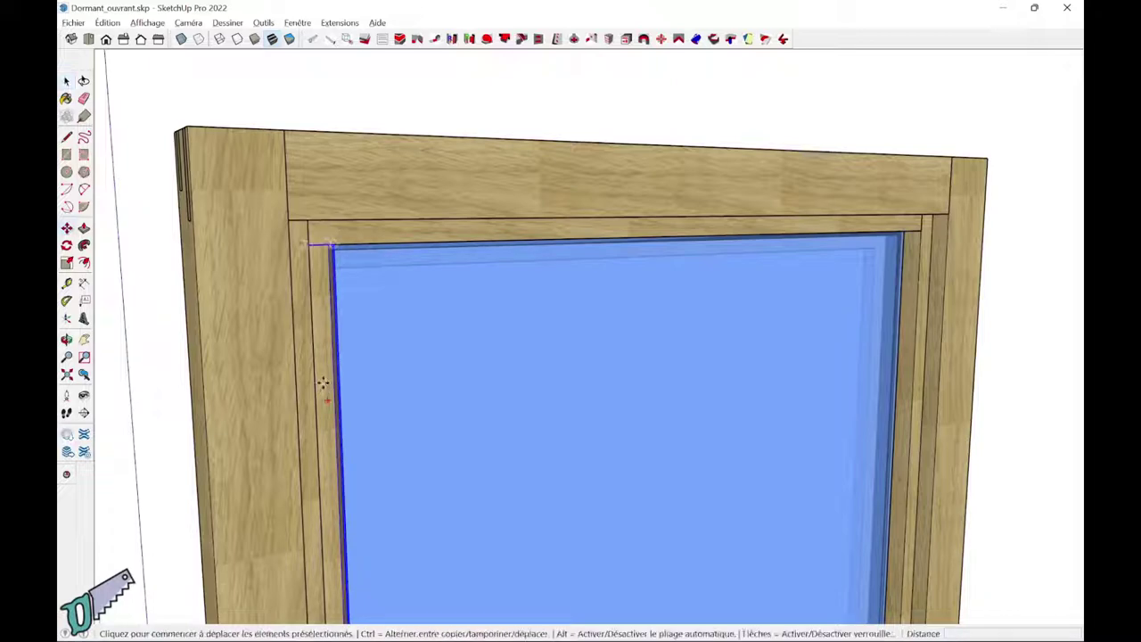
click(323, 383)
key(ctrl)
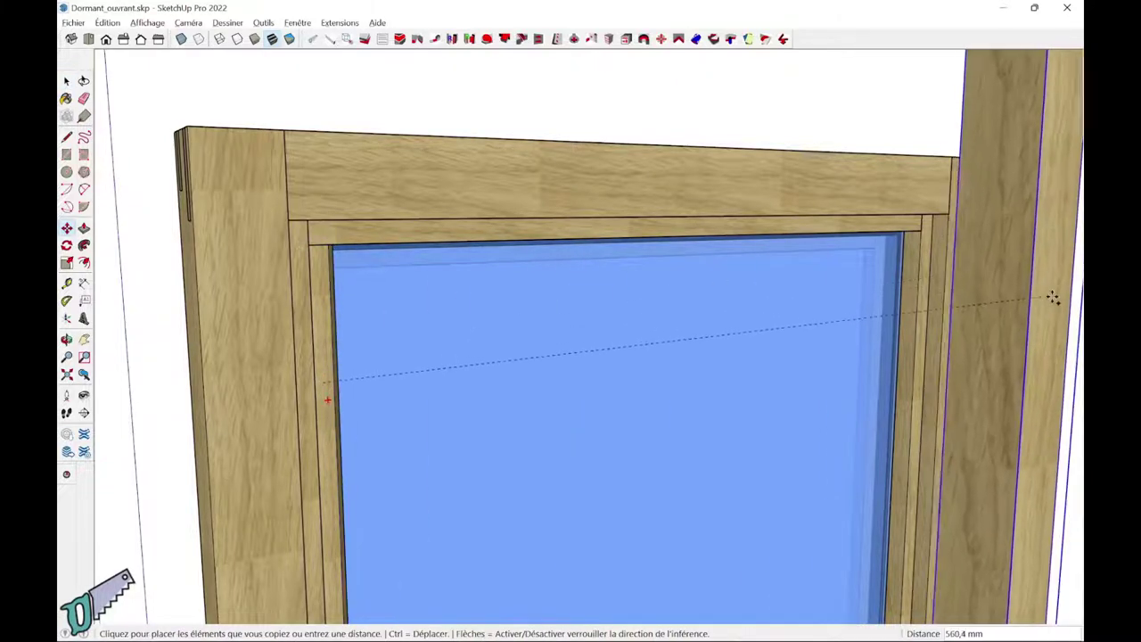
click(1049, 328)
scroll(1048, 339, up, 3)
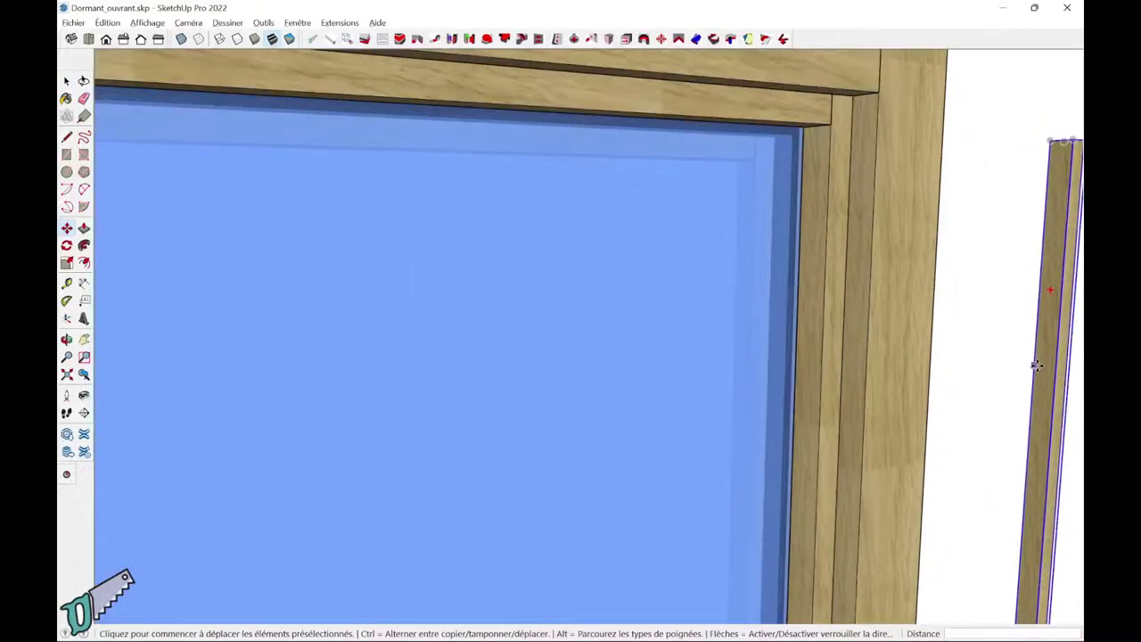
scroll(1044, 369, up, 2)
Step: Mirror the copied bead from its context menu
right_click(1045, 372)
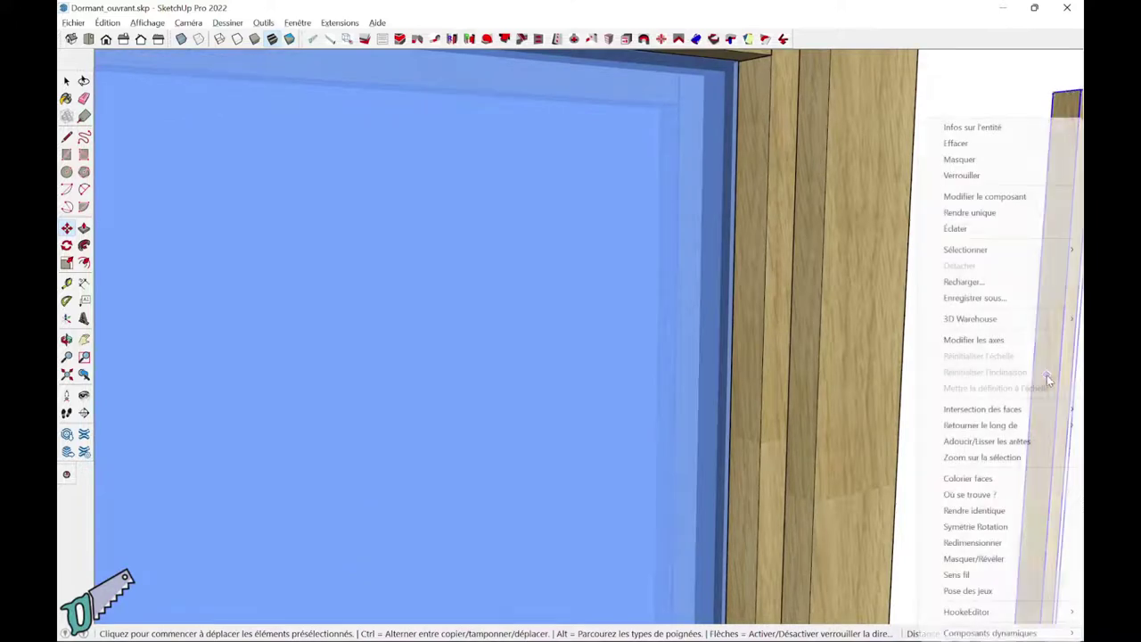
click(1012, 528)
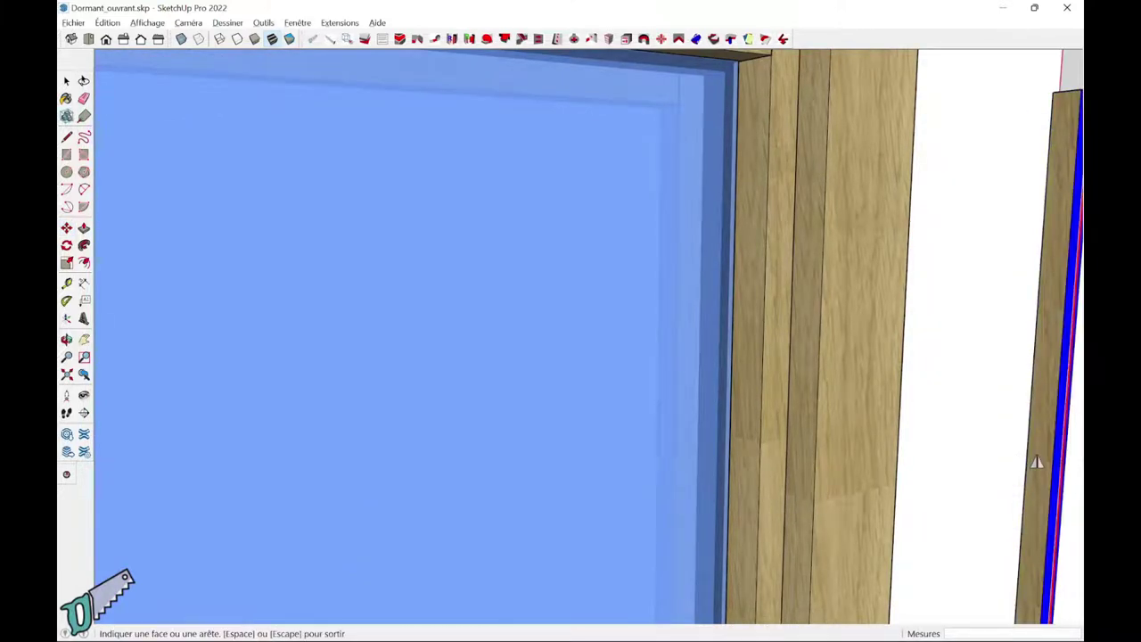
scroll(1038, 462, down, 1)
scroll(1037, 462, down, 3)
Step: Move the mirrored bead onto the frame's right inner edge against the glass
key(Escape)
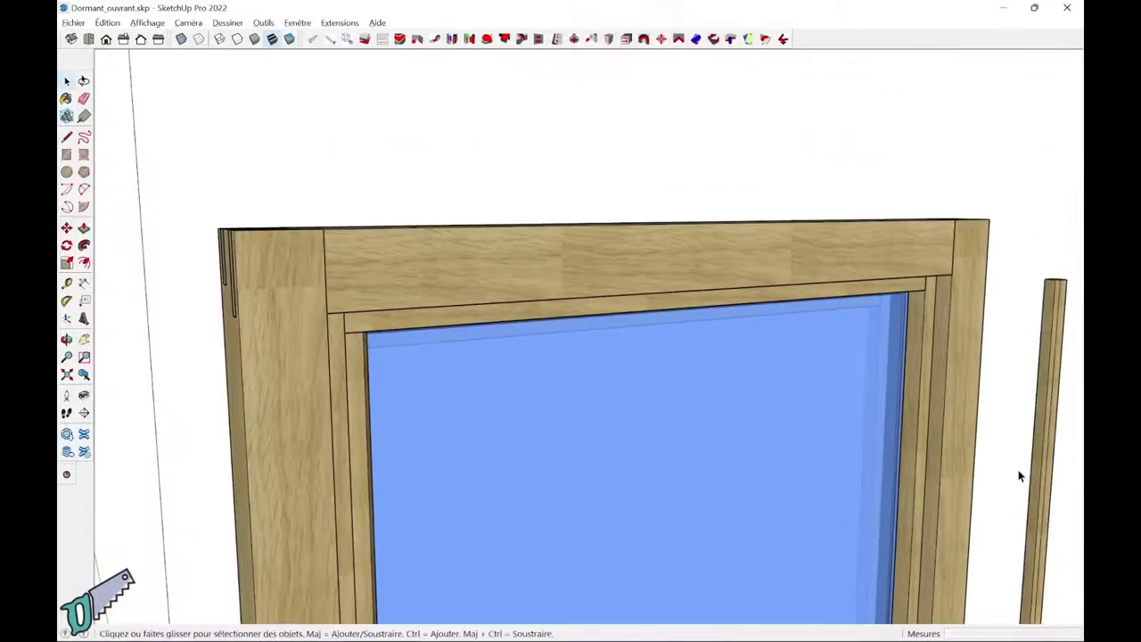
scroll(1062, 319, up, 2)
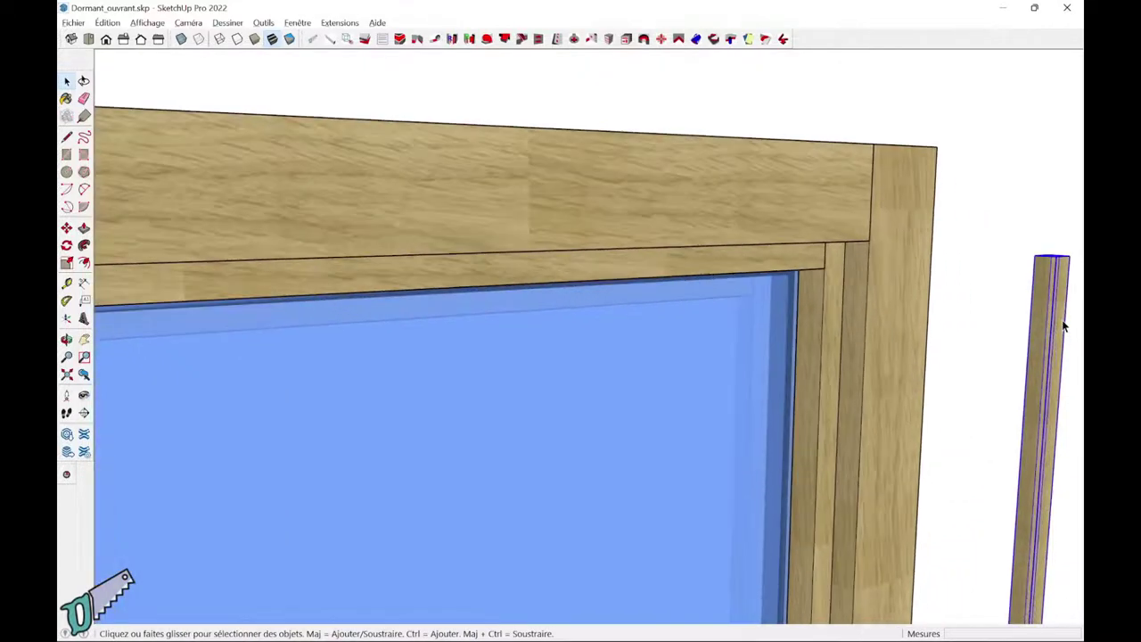
key(m)
scroll(1061, 287, down, 3)
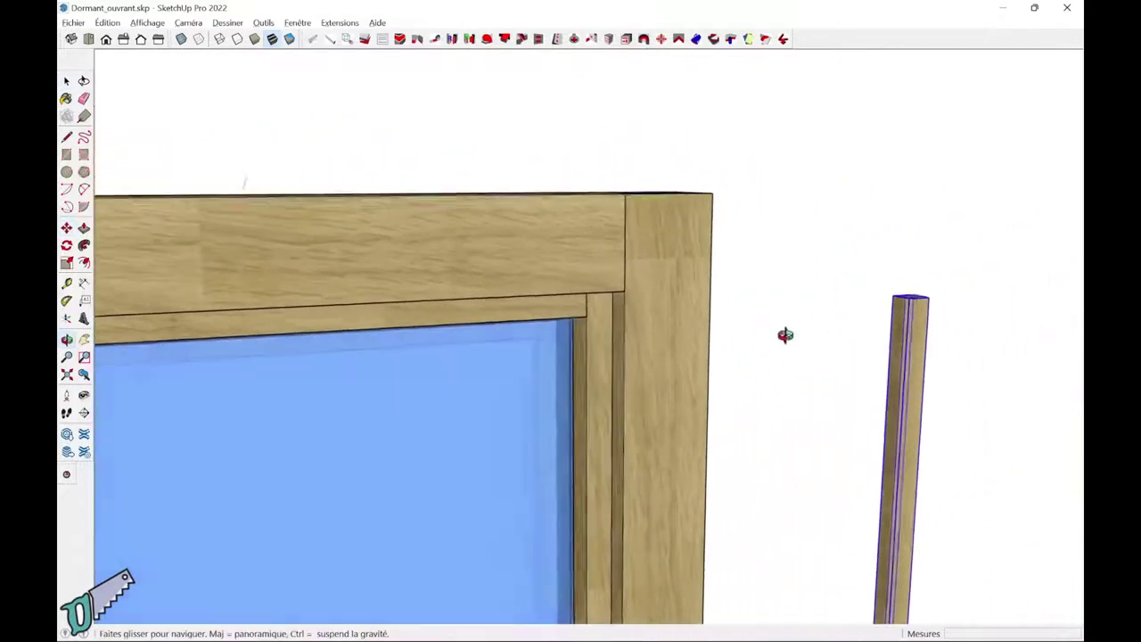
click(949, 312)
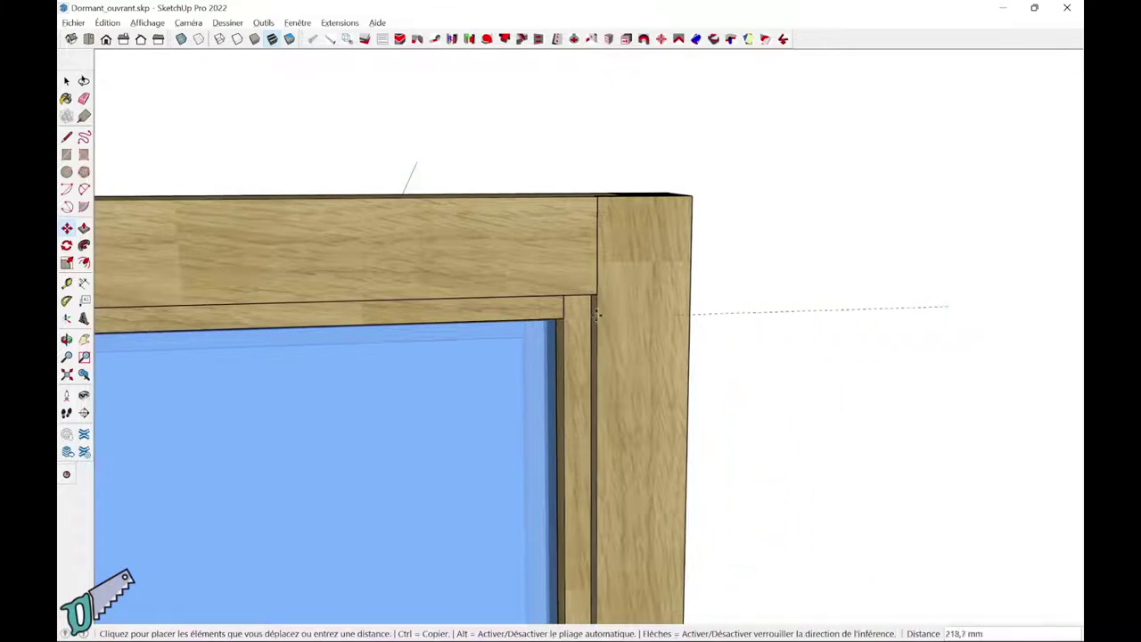
click(560, 318)
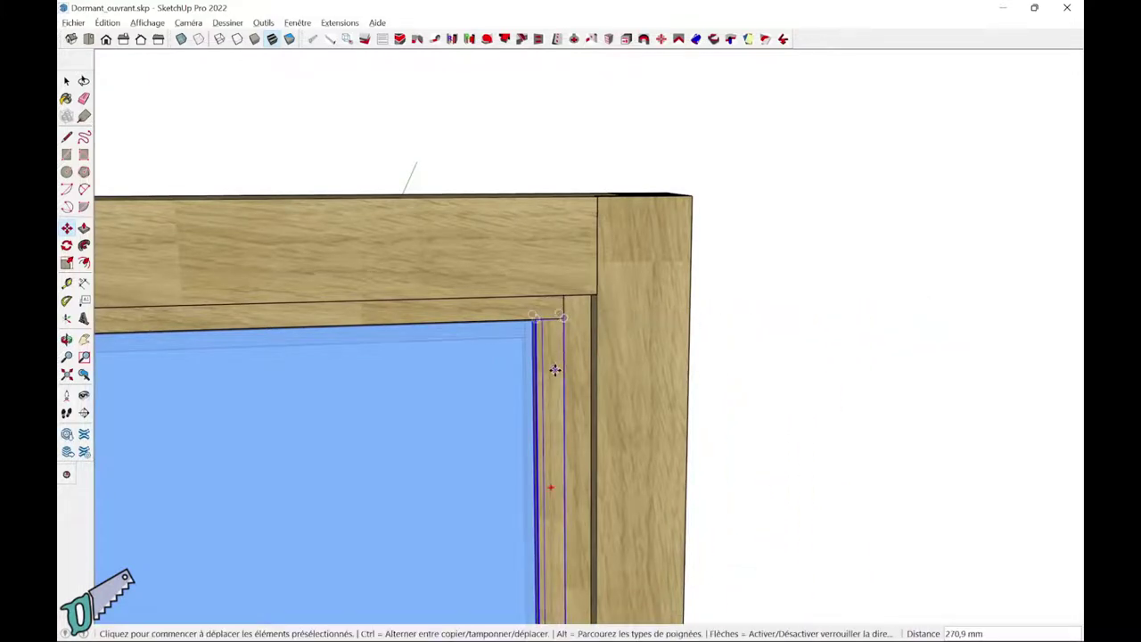
Step: Place a copy of the bead beside the frame and make it unique
click(602, 377)
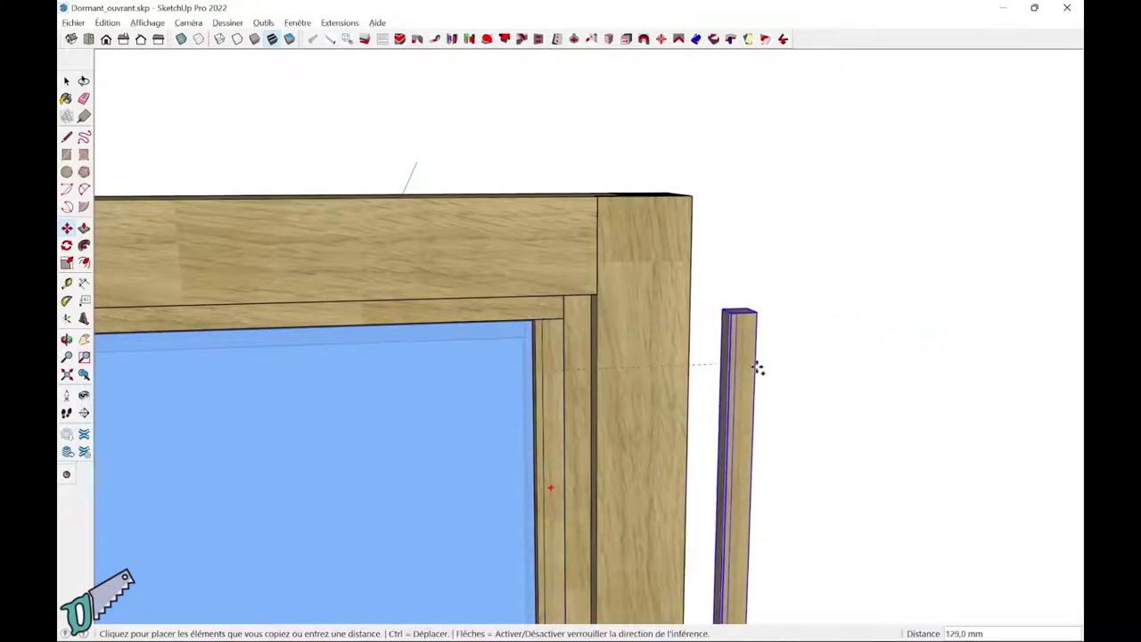
right_click(803, 359)
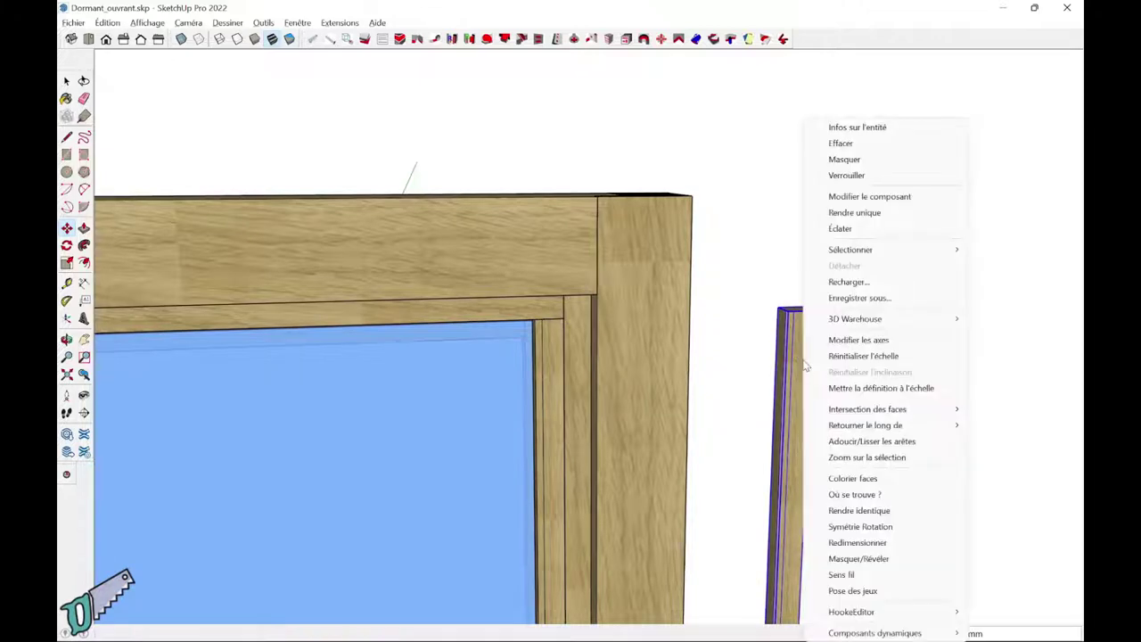
click(871, 214)
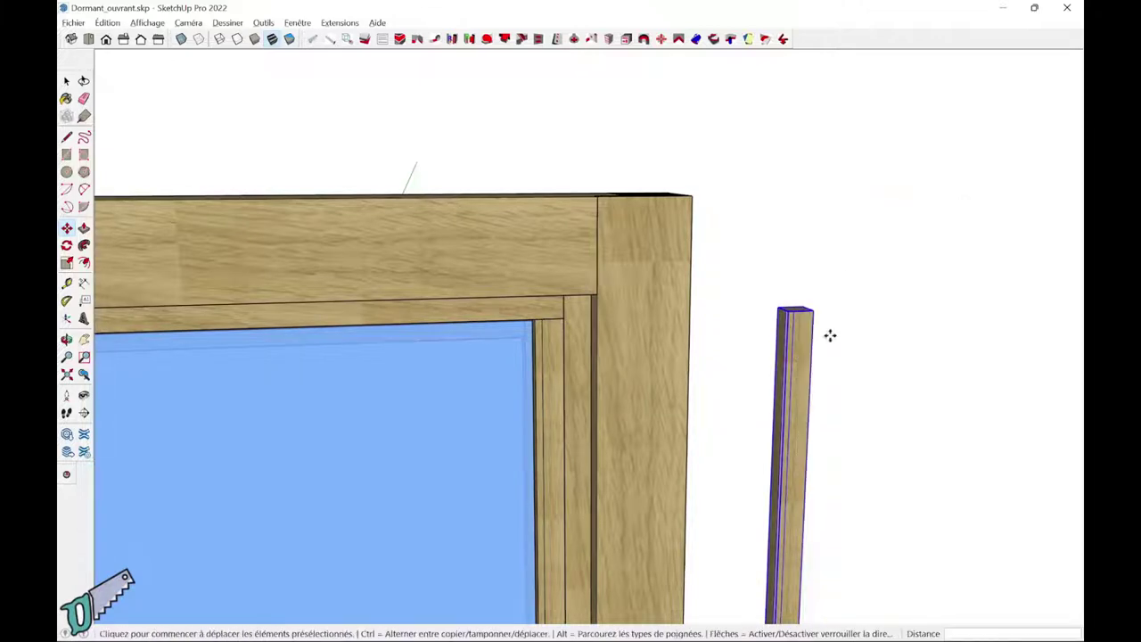
Step: Rotate the copied bead 90° so it lies horizontal
key(q)
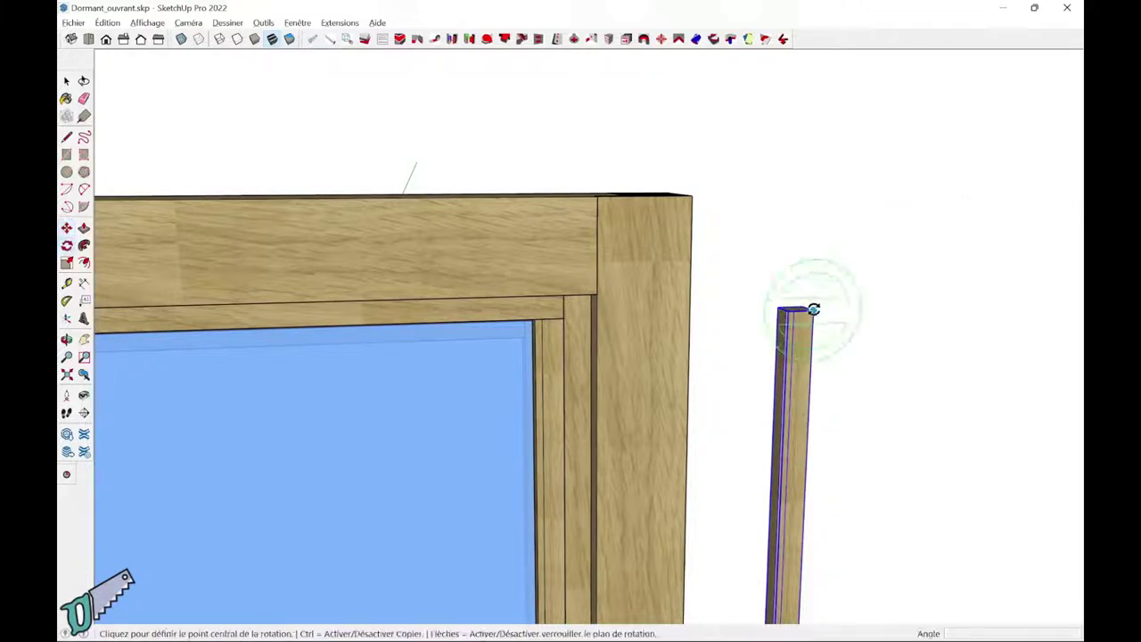
click(814, 310)
click(811, 349)
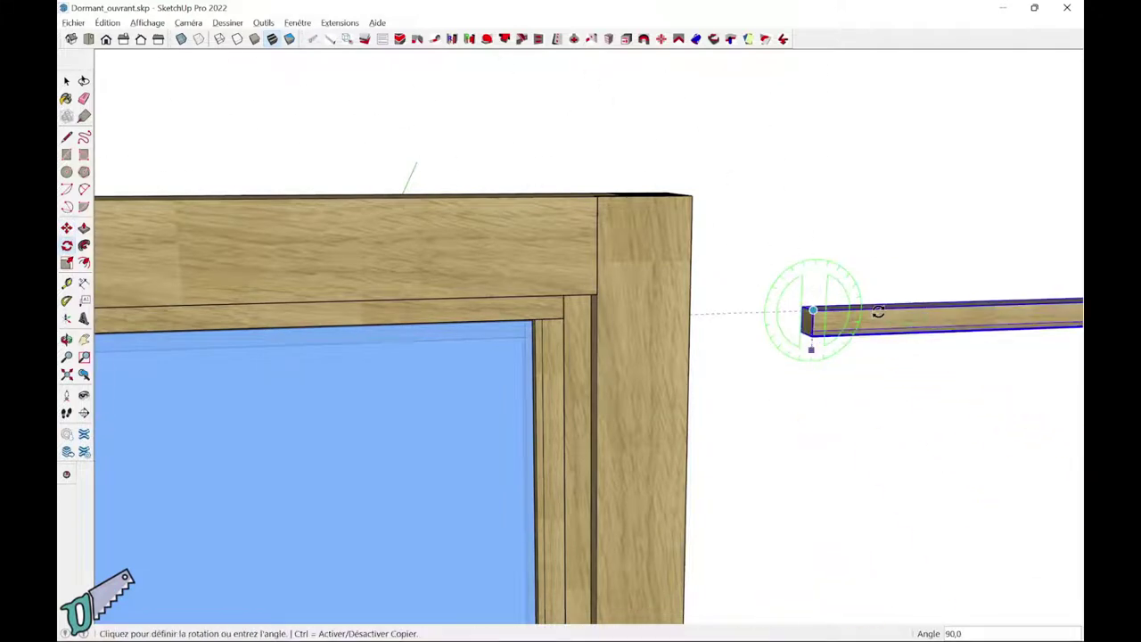
click(878, 311)
Step: Move the horizontal bead to the frame's top-left inner corner along the glass's top edge
key(m)
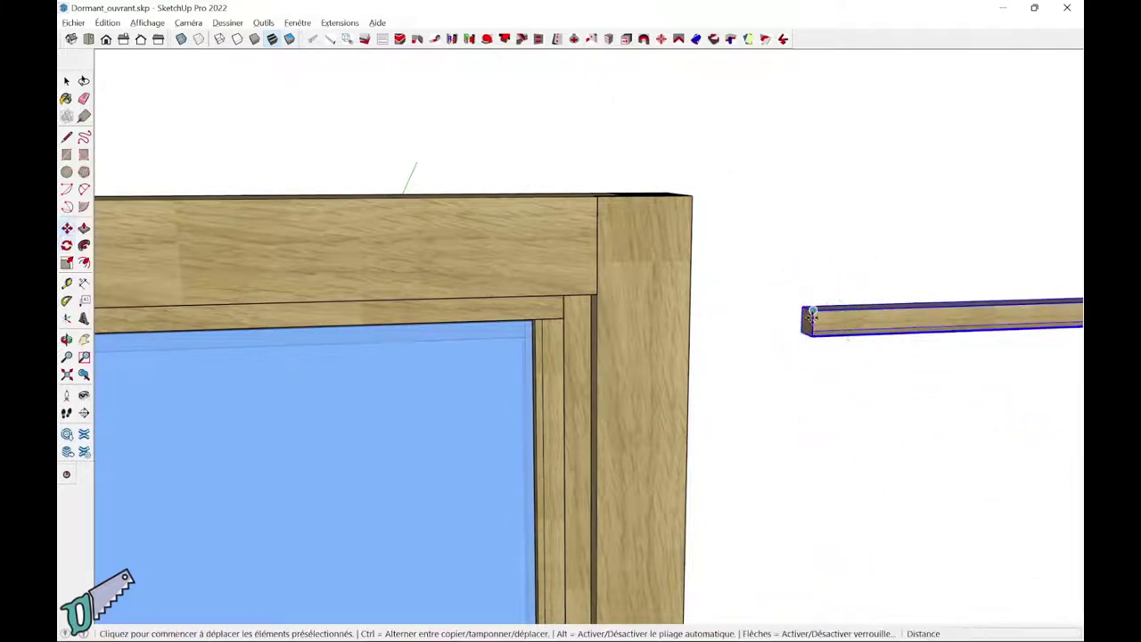
click(816, 310)
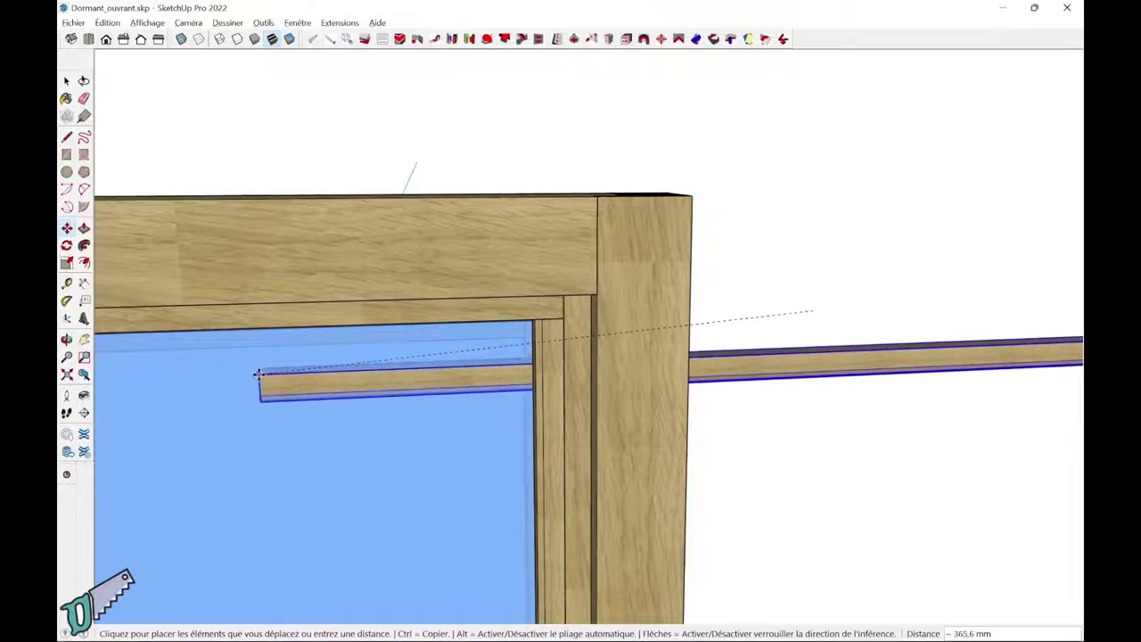
scroll(502, 326, up, 2)
scroll(714, 285, up, 3)
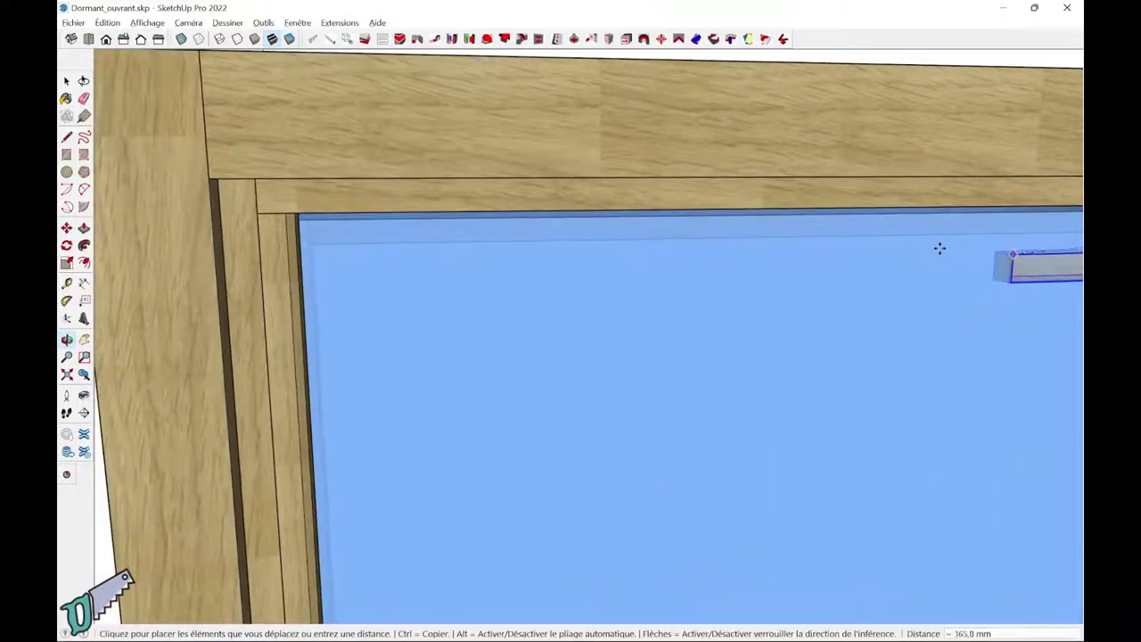
click(259, 214)
middle_drag(782, 233, 395, 255)
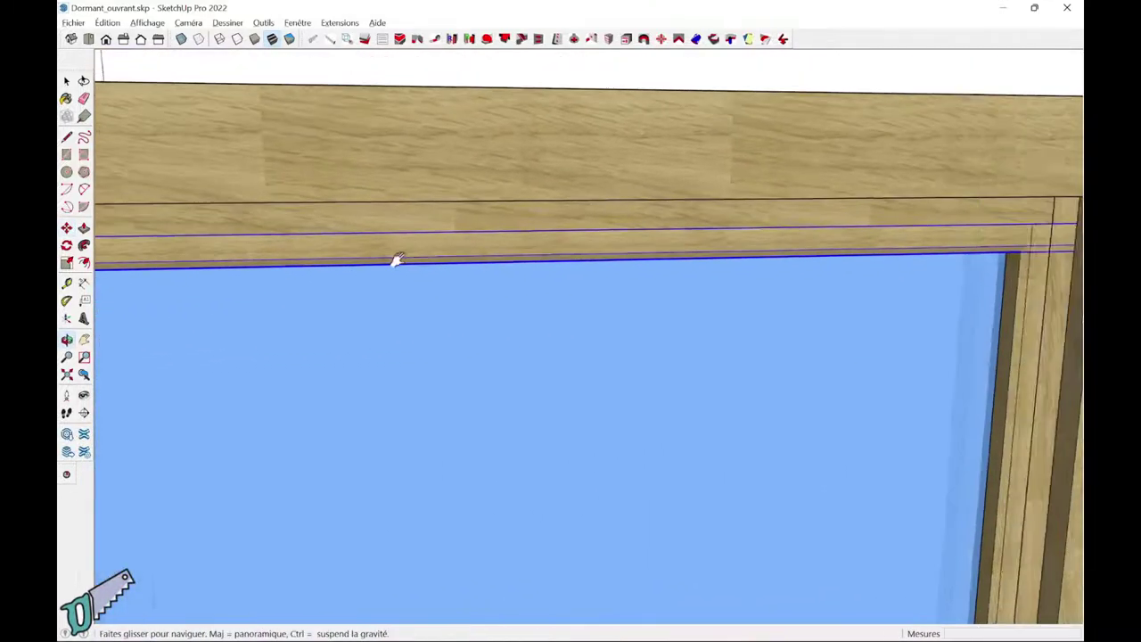
middle_drag(976, 294, 776, 299)
scroll(922, 327, down, 3)
mouse_move(923, 326)
middle_down()
mouse_move(357, 318)
mouse_move(993, 326)
mouse_move(799, 342)
mouse_move(801, 401)
middle_up()
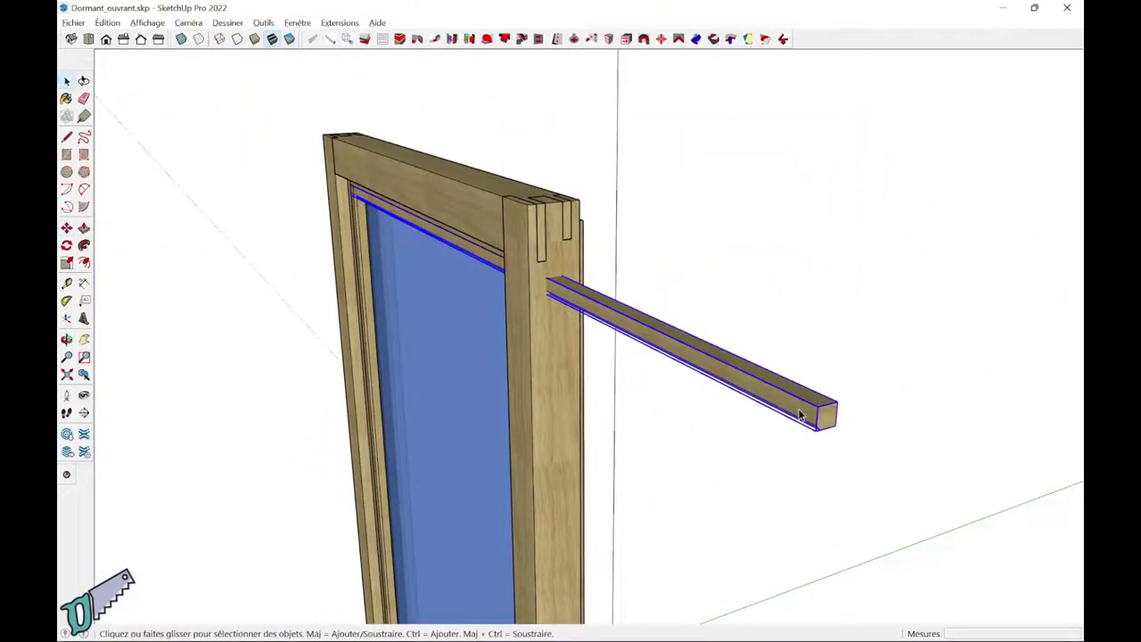
Step: Push/Pull the top bead's end face back to the right side bead, and leave X-ray
double_click(801, 414)
key(p)
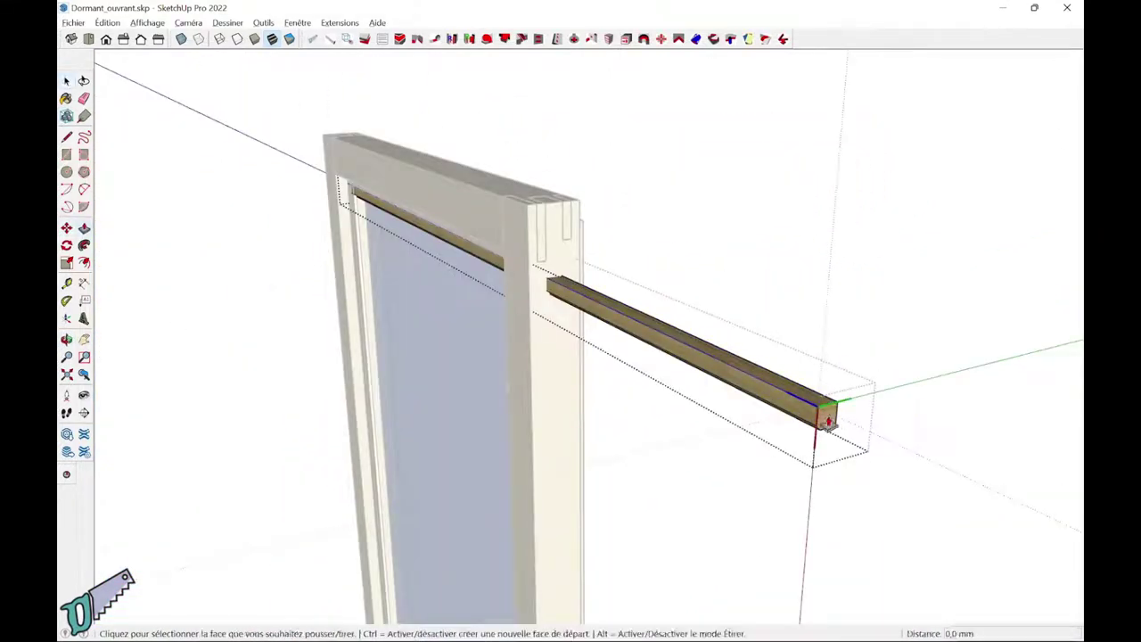
drag(828, 421, 538, 305)
mouse_move(538, 306)
middle_down()
mouse_move(618, 272)
mouse_move(739, 255)
middle_up()
scroll(714, 241, up, 2)
scroll(677, 232, up, 2)
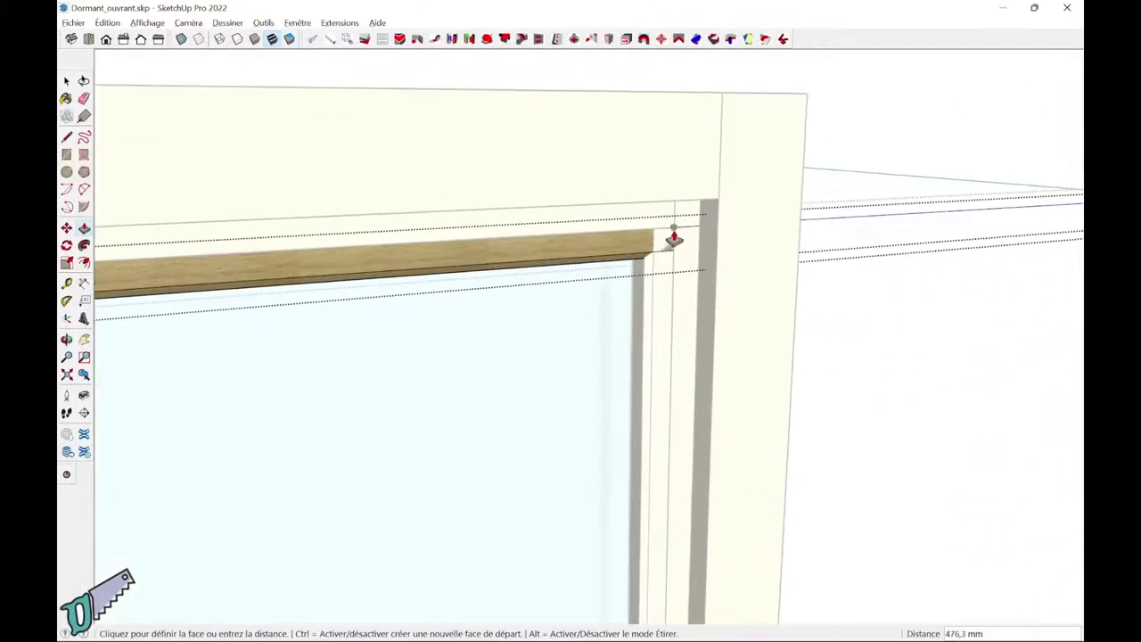
click(673, 236)
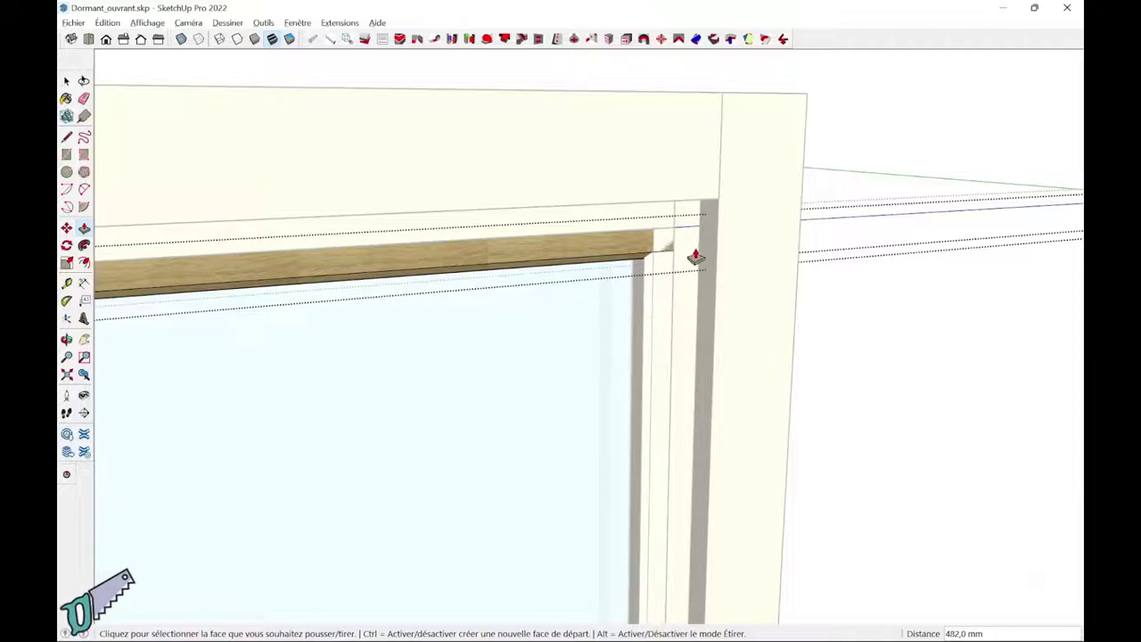
key(space)
key(x)
mouse_move(901, 343)
middle_down()
mouse_move(859, 179)
mouse_move(798, 170)
middle_up()
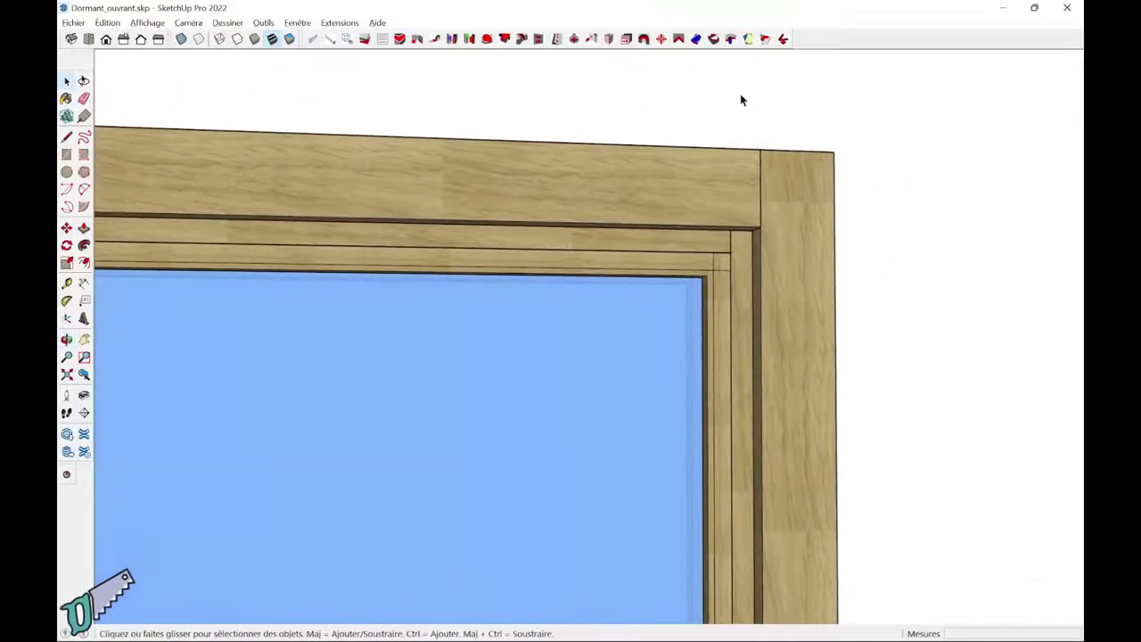
Step: Mitre the top and side beads at the top-right corner with Coupe d'onglet
click(765, 39)
scroll(723, 263, up, 1)
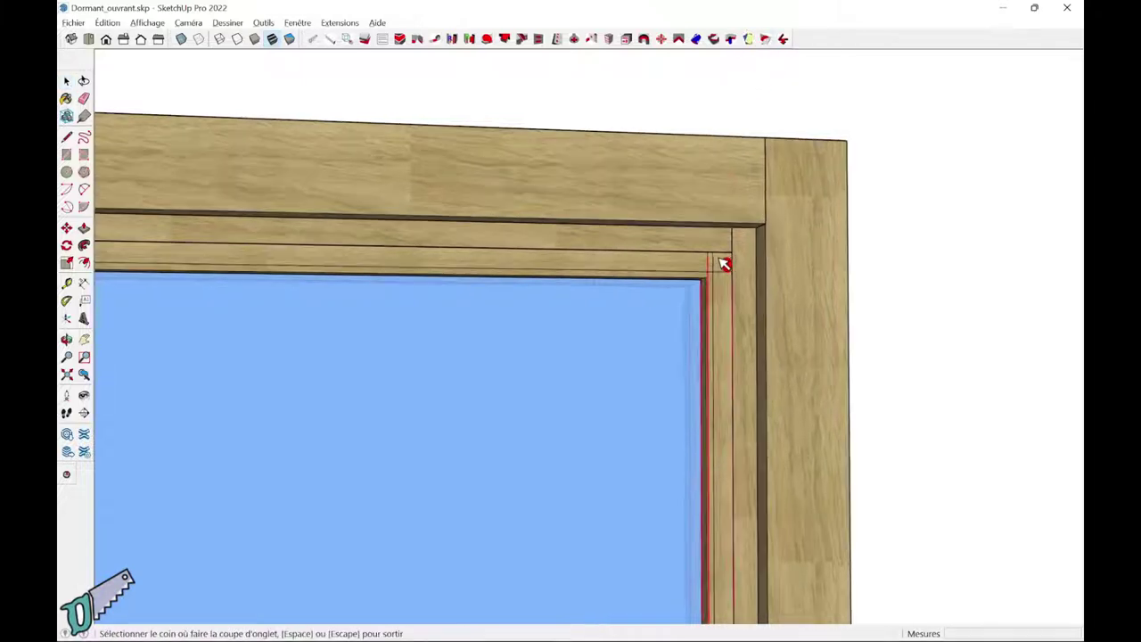
scroll(724, 268, up, 1)
scroll(730, 270, up, 1)
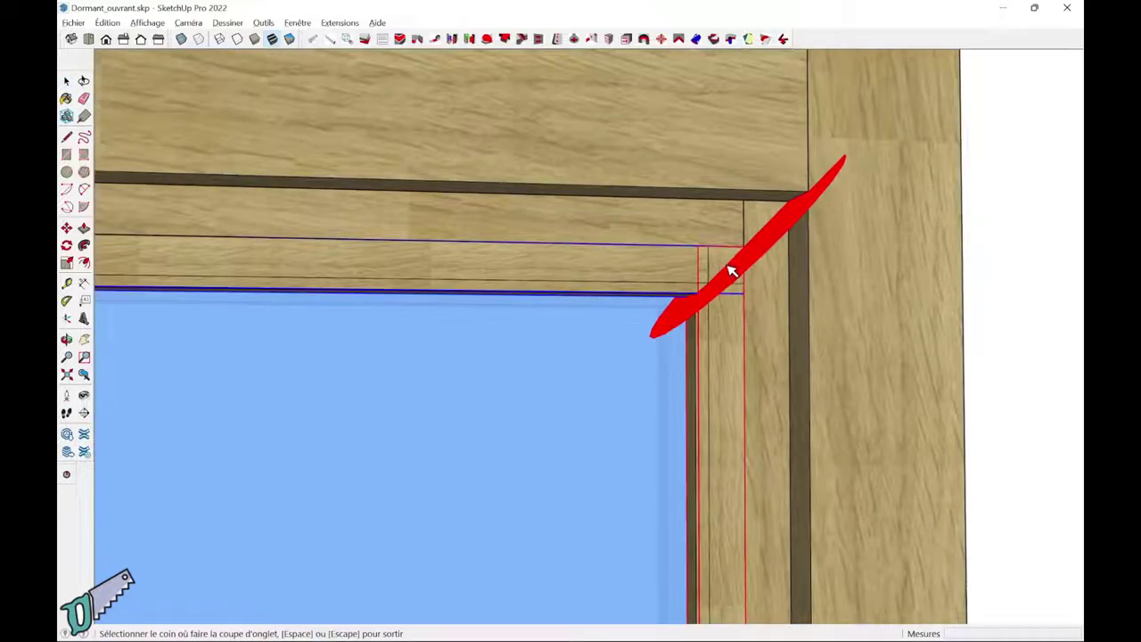
click(729, 270)
Step: Orbit around the mitred corners and out to view the whole sash
key(b)
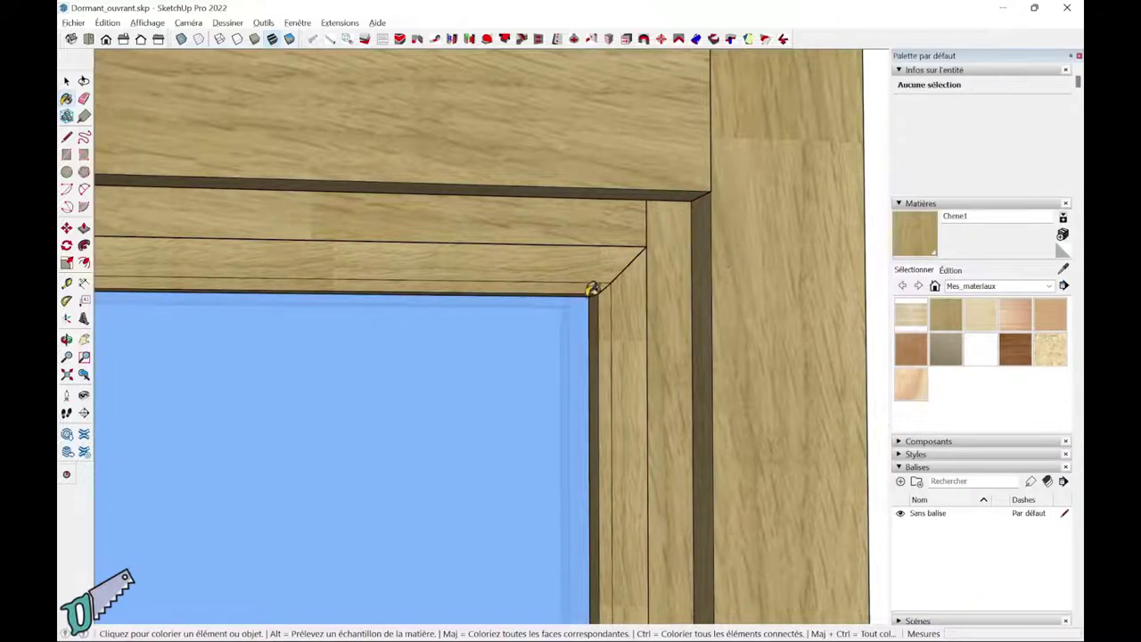
scroll(593, 290, down, 2)
mouse_move(547, 324)
middle_down()
mouse_move(624, 300)
mouse_move(479, 268)
mouse_move(956, 268)
middle_up()
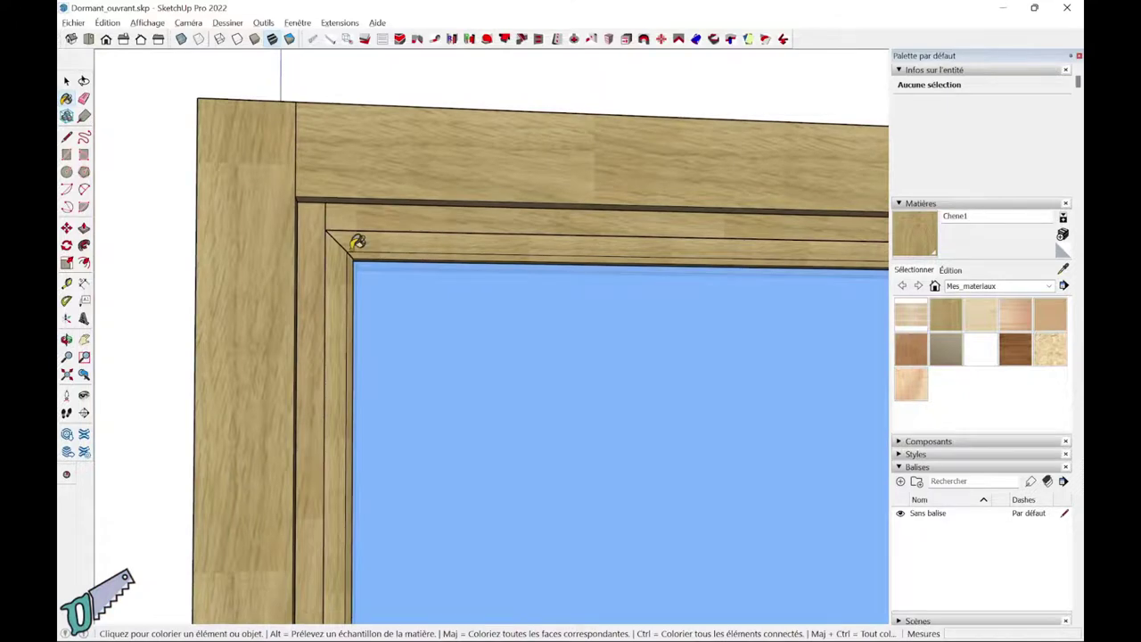
mouse_move(357, 242)
middle_down()
mouse_move(226, 280)
mouse_move(338, 258)
mouse_move(334, 306)
mouse_move(496, 324)
mouse_move(456, 331)
middle_up()
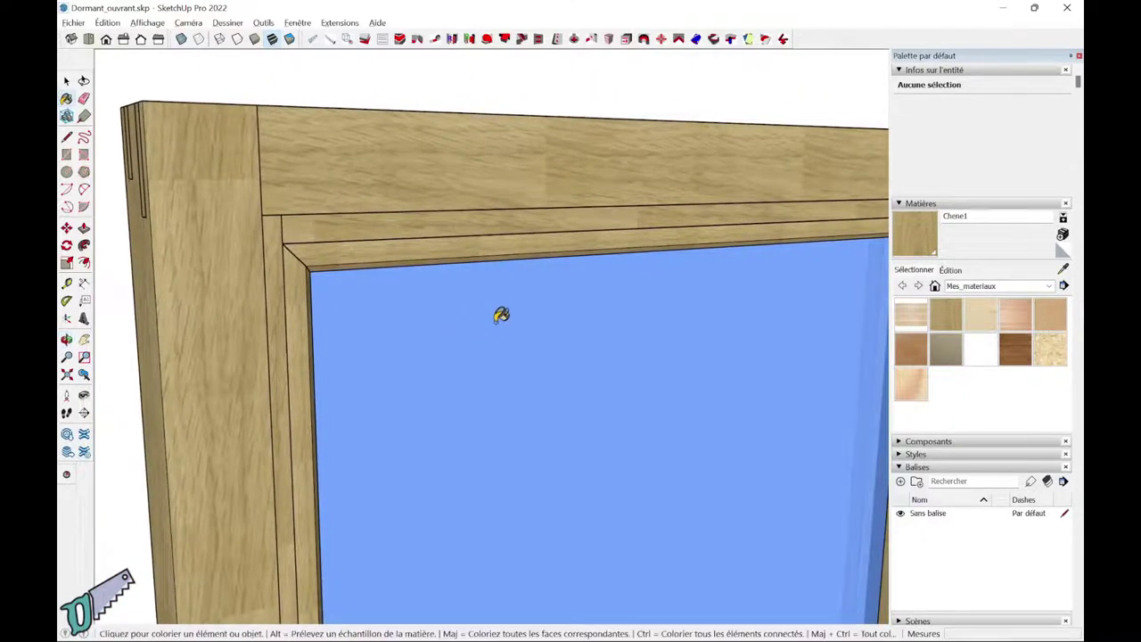
scroll(501, 315, down, 2)
key(space)
scroll(538, 316, down, 3)
middle_drag(538, 316, 523, 283)
scroll(598, 299, down, 2)
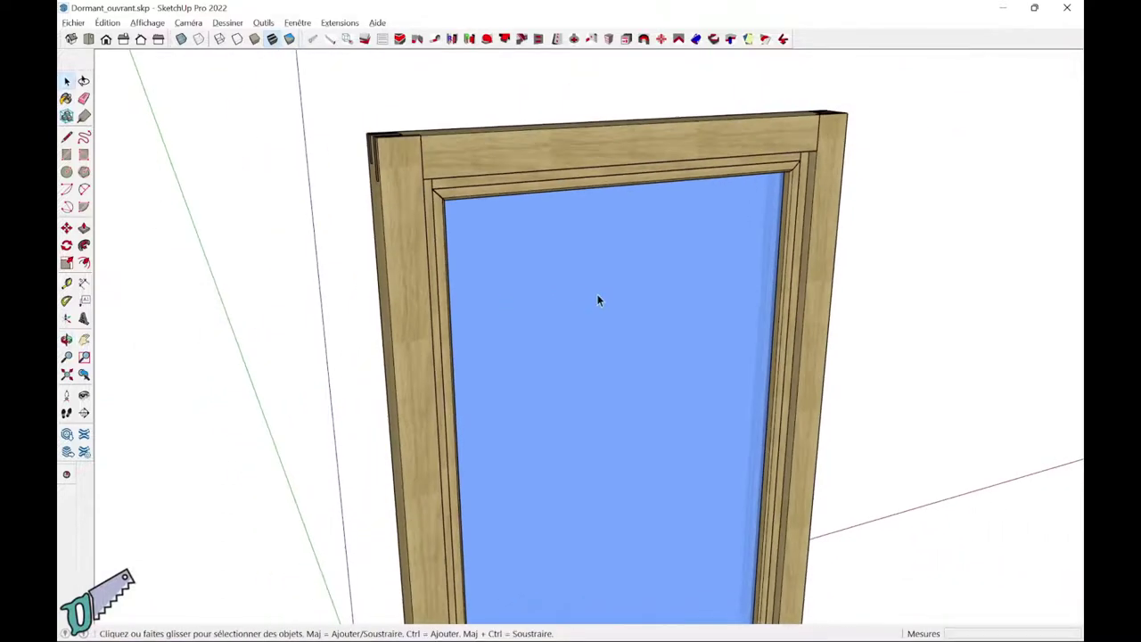
mouse_move(598, 300)
middle_down()
mouse_move(606, 198)
mouse_move(422, 229)
middle_up()
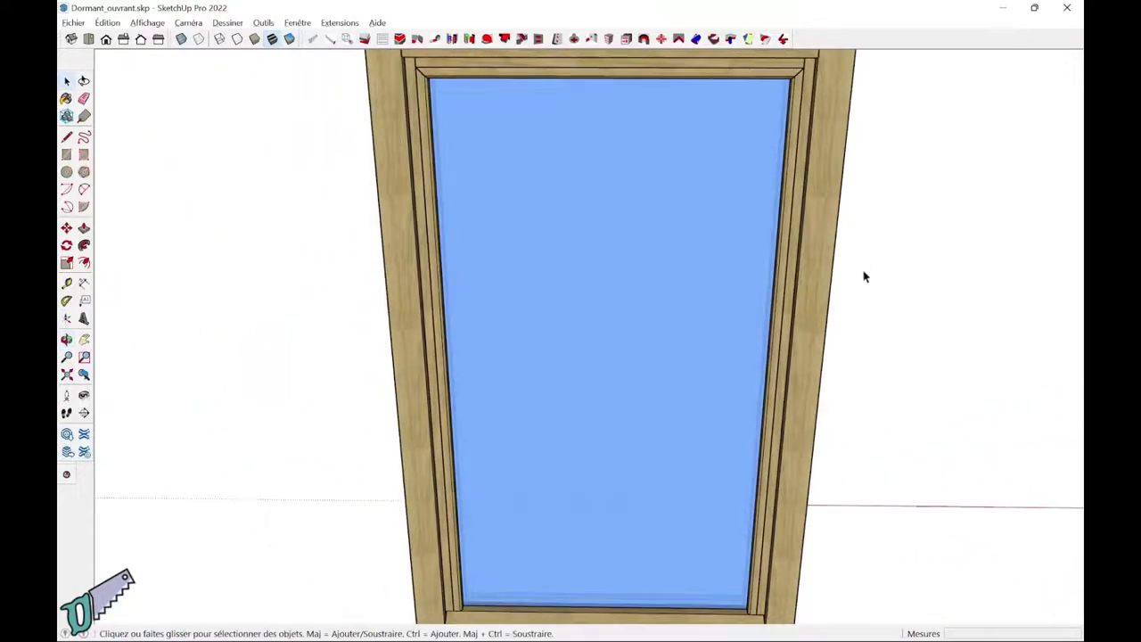
mouse_move(864, 277)
middle_down()
mouse_move(326, 262)
mouse_move(734, 273)
mouse_move(428, 297)
mouse_move(358, 279)
middle_up()
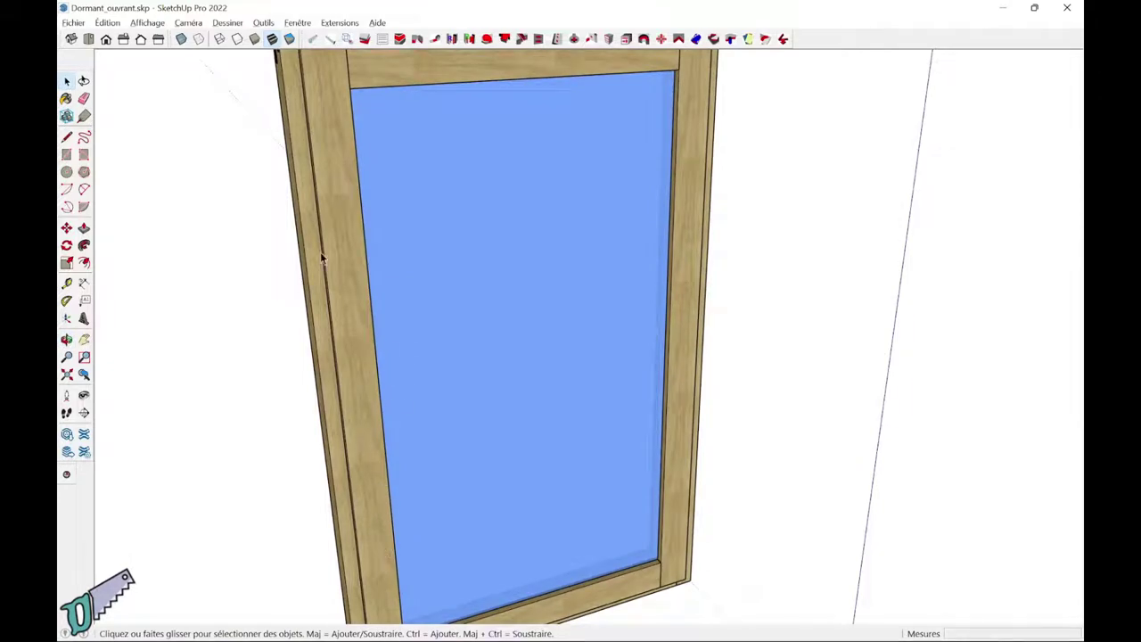
scroll(320, 251, down, 3)
mouse_move(882, 294)
middle_down()
mouse_move(487, 293)
mouse_move(861, 270)
mouse_move(792, 354)
mouse_move(639, 373)
middle_up()
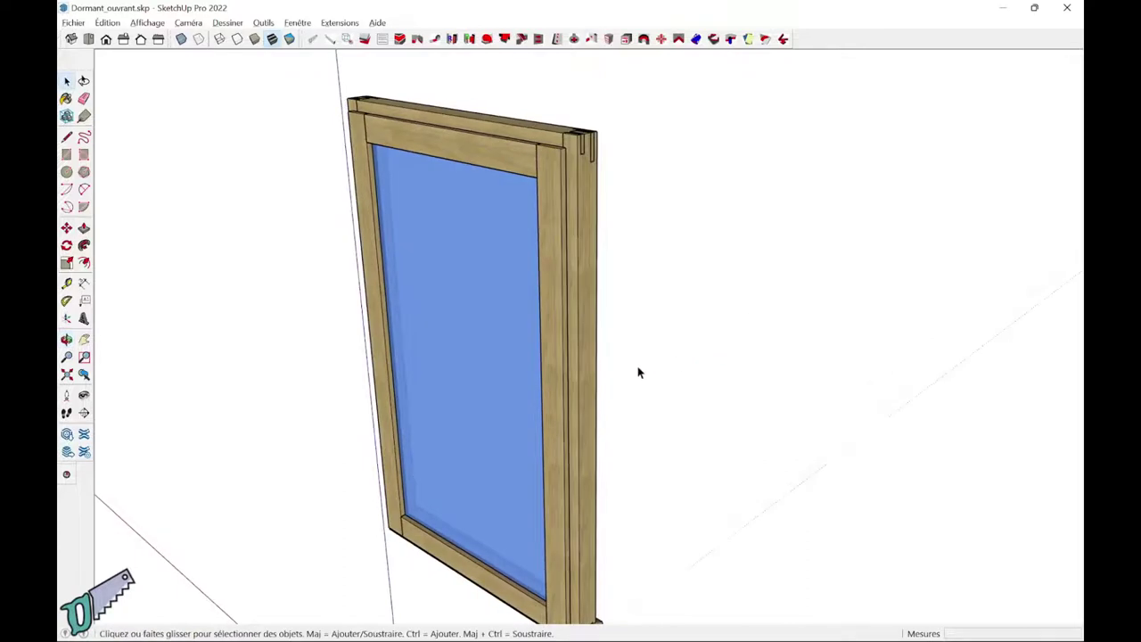
scroll(542, 393, up, 2)
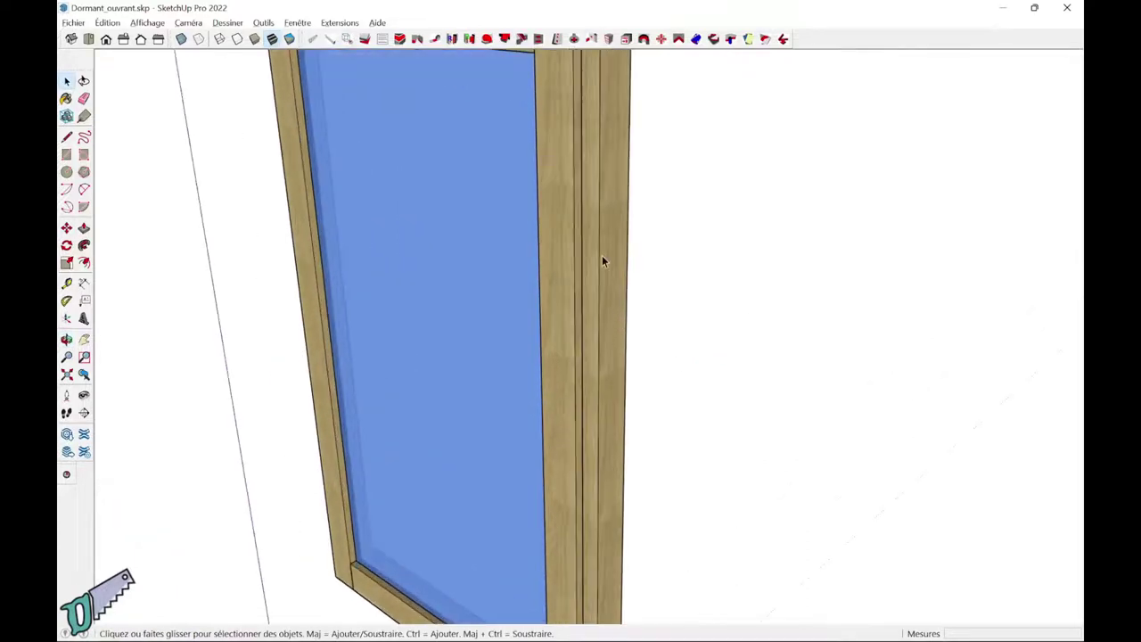
mouse_move(606, 243)
middle_down()
mouse_move(580, 418)
mouse_move(572, 371)
mouse_move(548, 387)
mouse_move(569, 436)
mouse_move(637, 426)
mouse_move(535, 262)
middle_up()
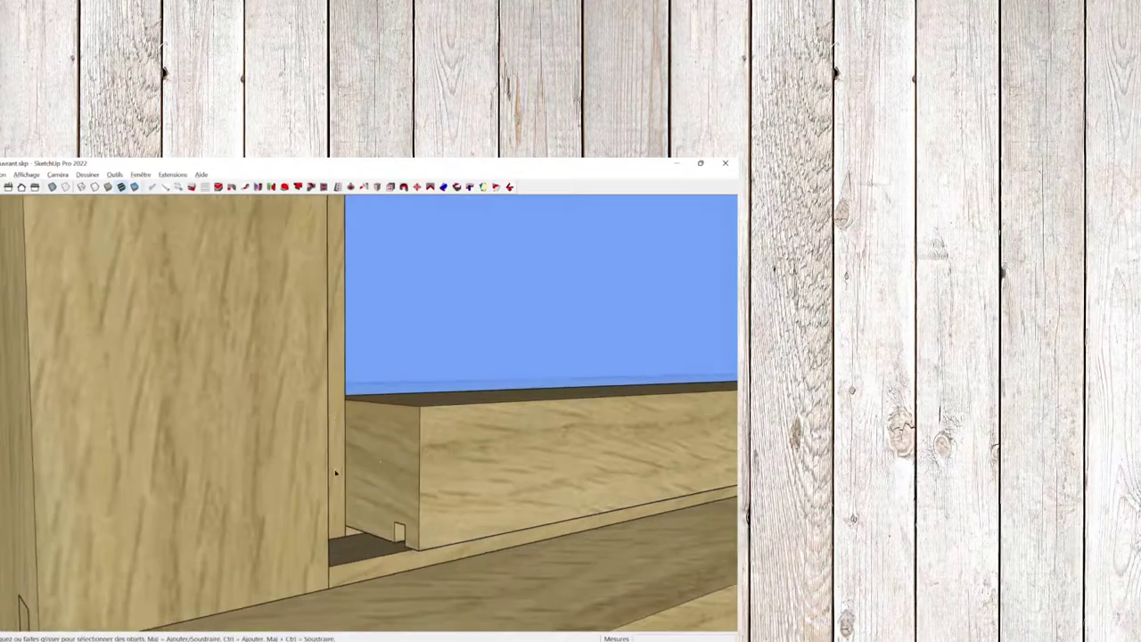
Step: Edit the oak board component and start a line at its top-left corner
double_click(382, 460)
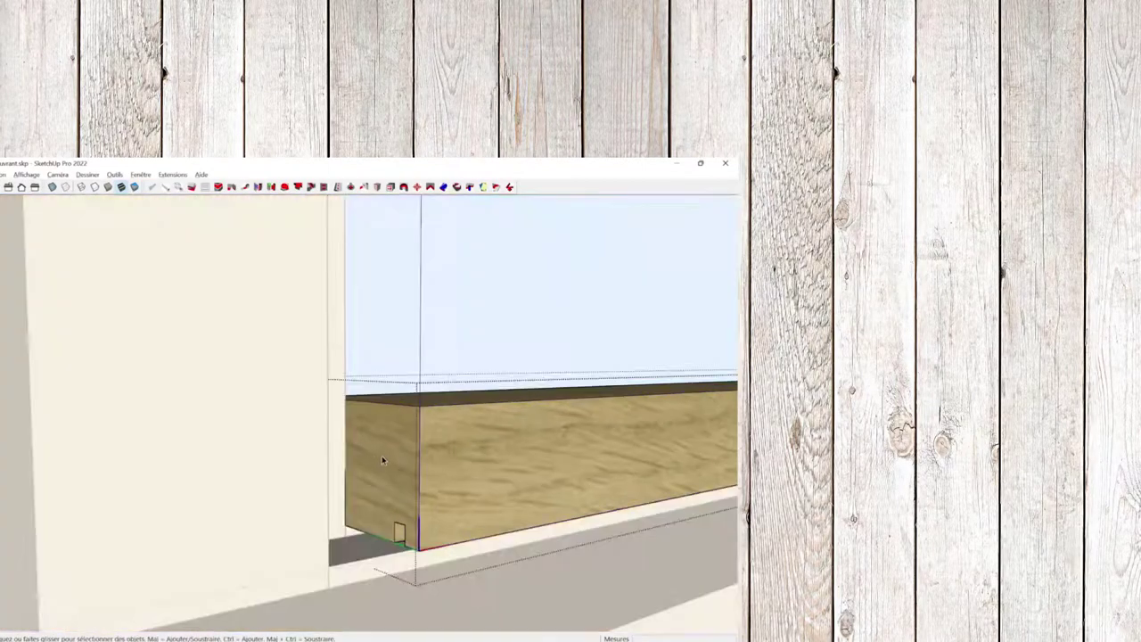
key(l)
click(346, 399)
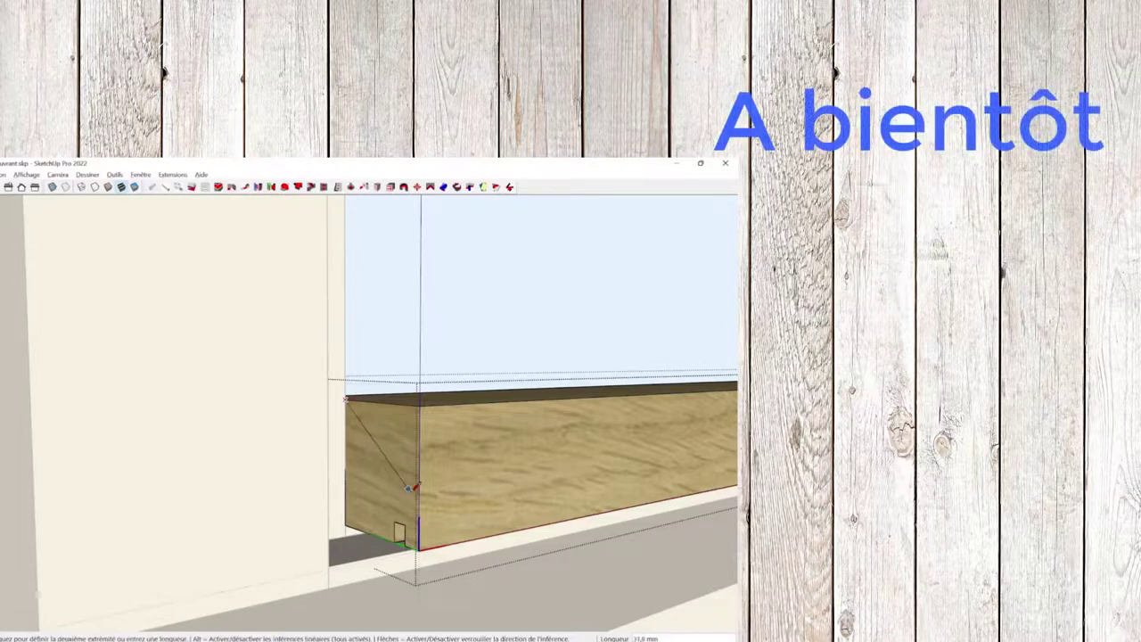